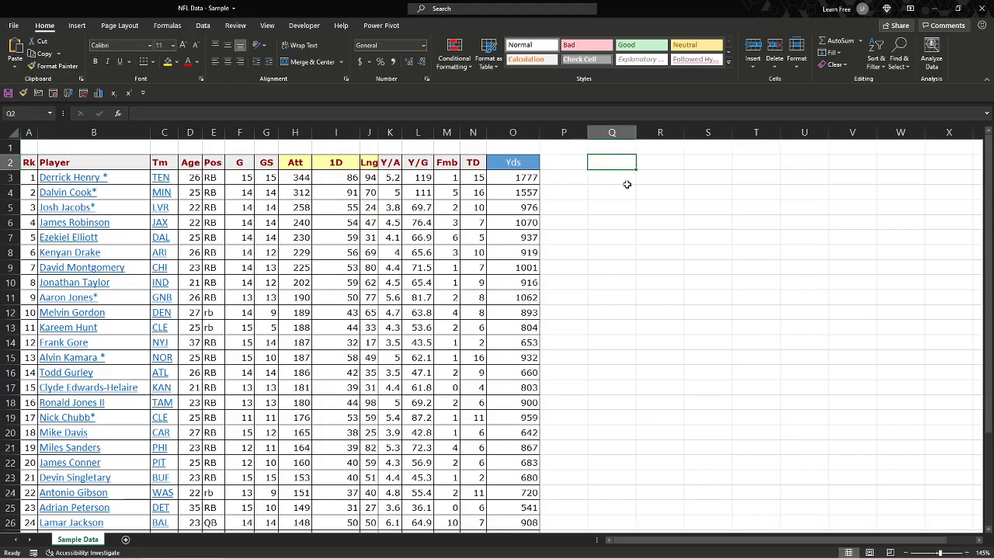
Step: Select cell Q3, save the workbook, and look at the file start page before returning to the sheet
{"action": "left_click", "coordinate": [629, 180]}
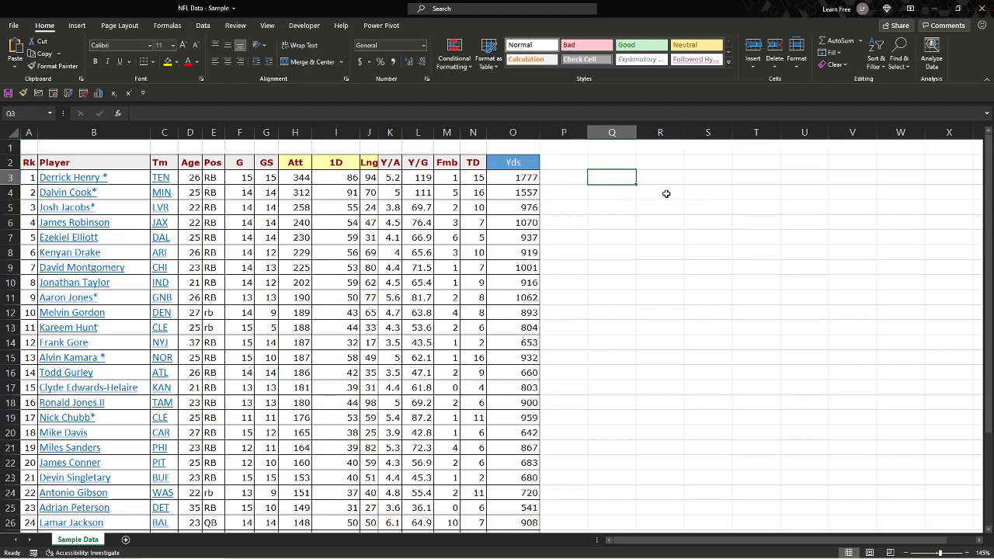
{"action": "key", "text": "ctrl+s"}
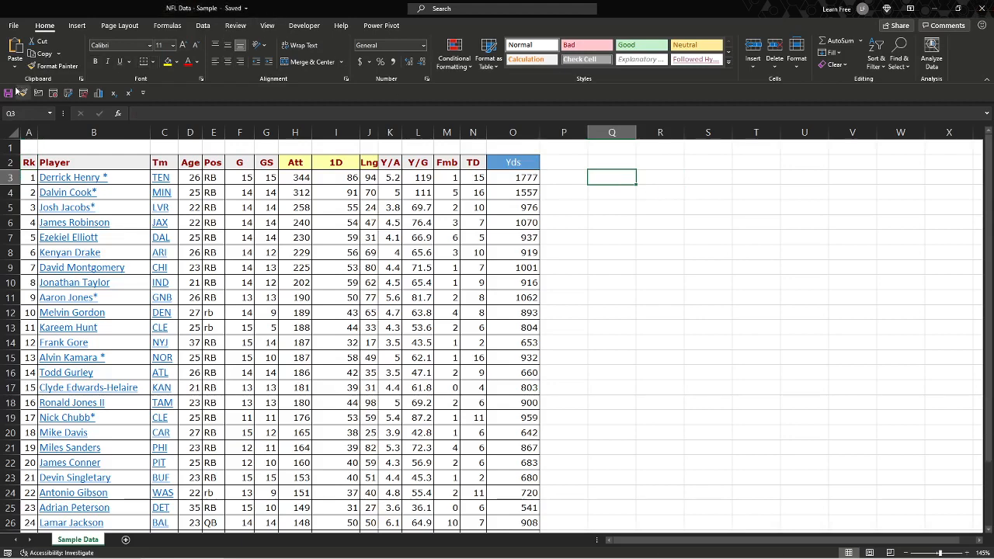
{"action": "left_click", "coordinate": [14, 28]}
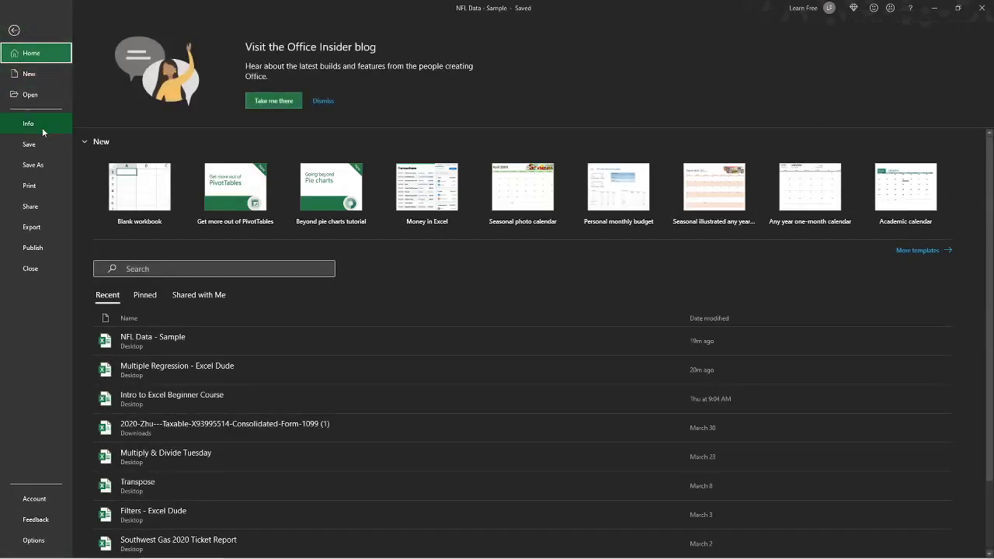
{"action": "left_click", "coordinate": [59, 92]}
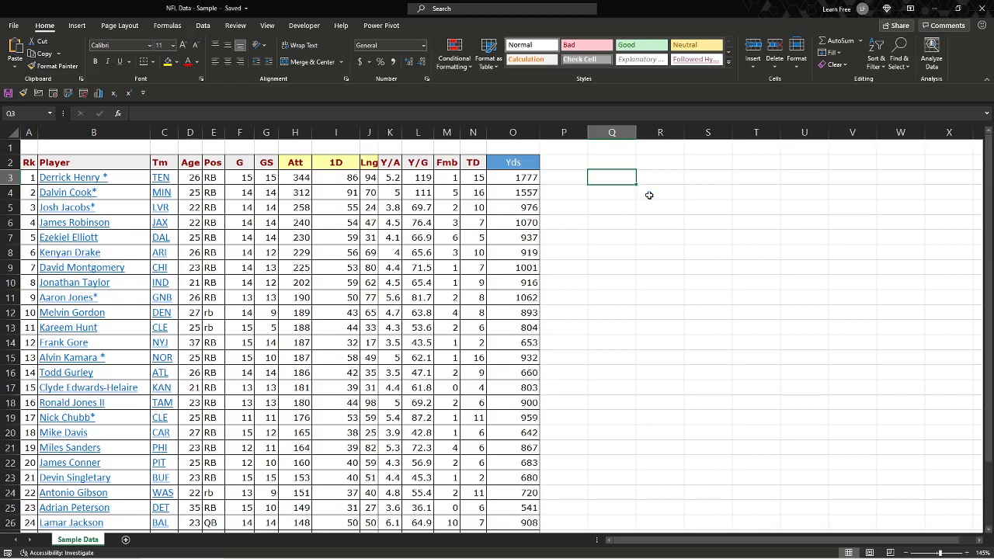
Step: View the print preview of the Sample Data sheet and its print range options, and return to cell Q3
{"action": "left_click", "coordinate": [695, 188]}
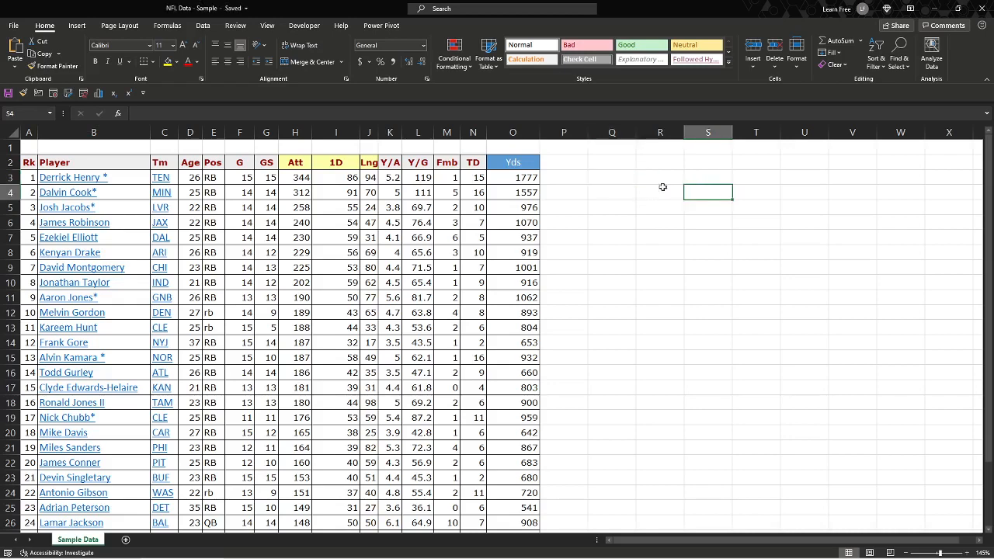
{"action": "left_click", "coordinate": [618, 181]}
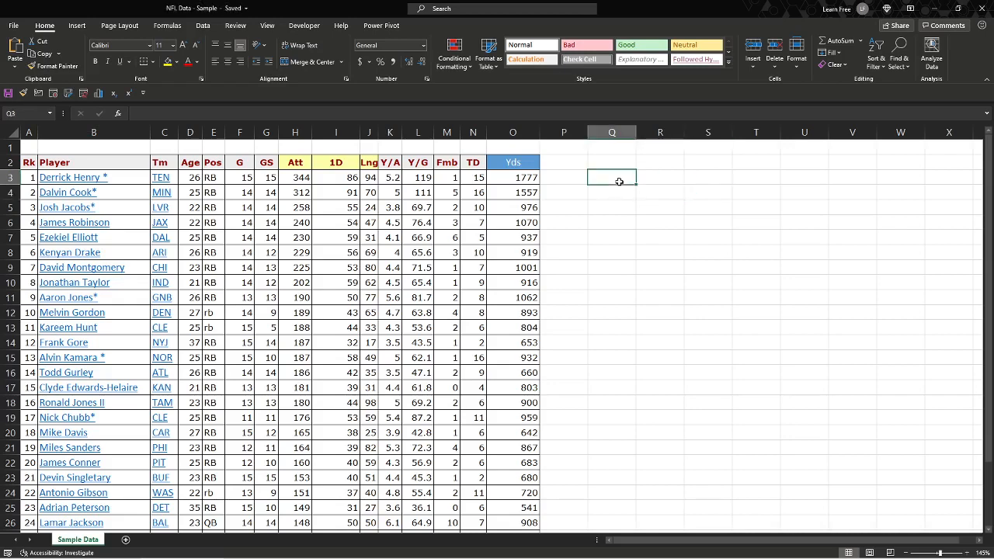
{"action": "key", "text": "ctrl+p"}
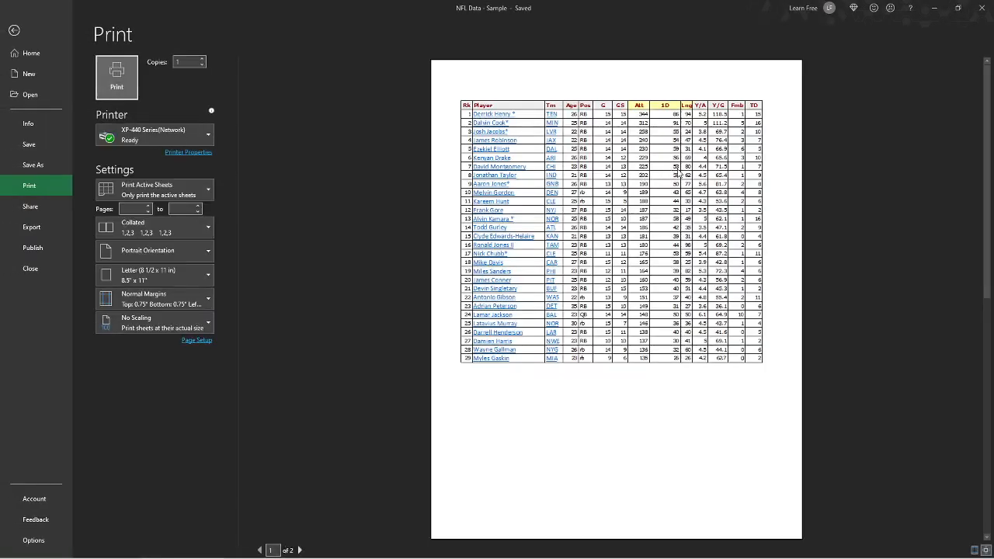
{"action": "left_click", "coordinate": [206, 190]}
{"action": "left_click", "coordinate": [348, 153]}
{"action": "key", "text": "Escape"}
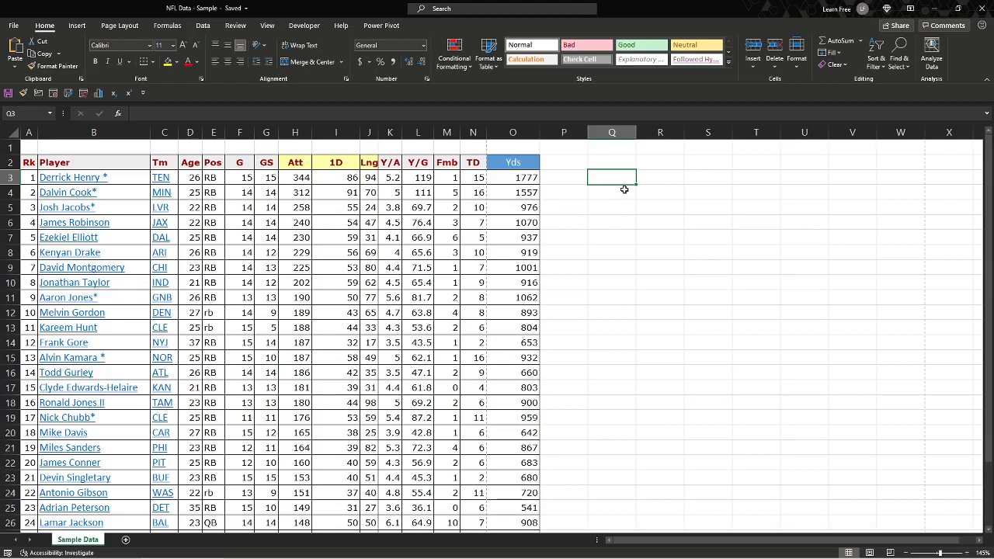
Step: Jump to the table's first header cell A2, select cells J7 and H10, and jump back to A2
{"action": "key", "text": "ctrl+Home"}
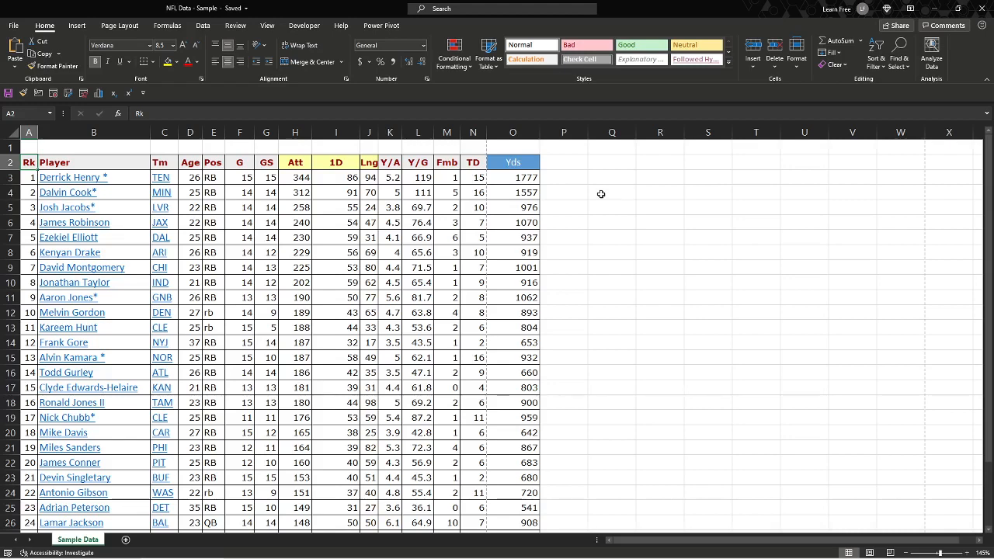
{"action": "left_click", "coordinate": [371, 239]}
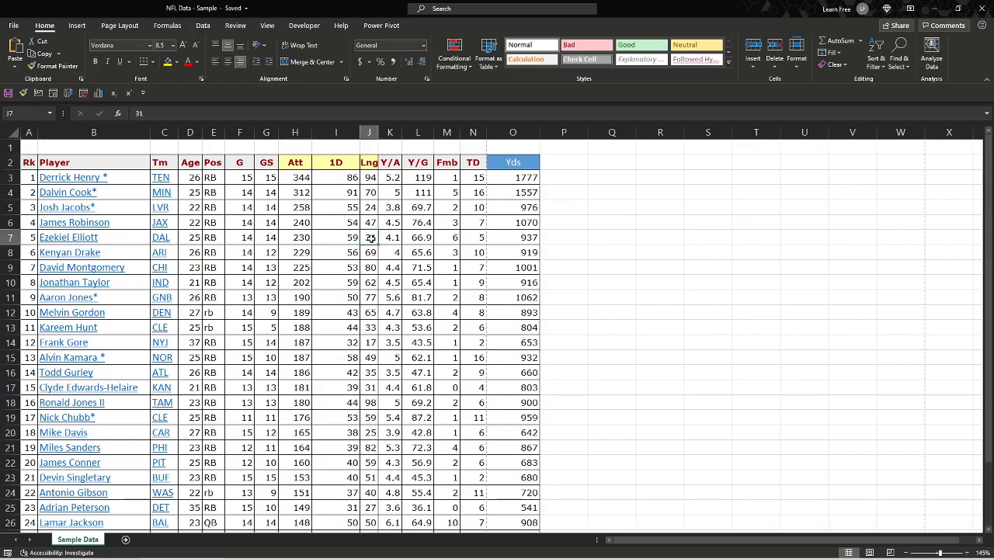
{"action": "left_click", "coordinate": [287, 281]}
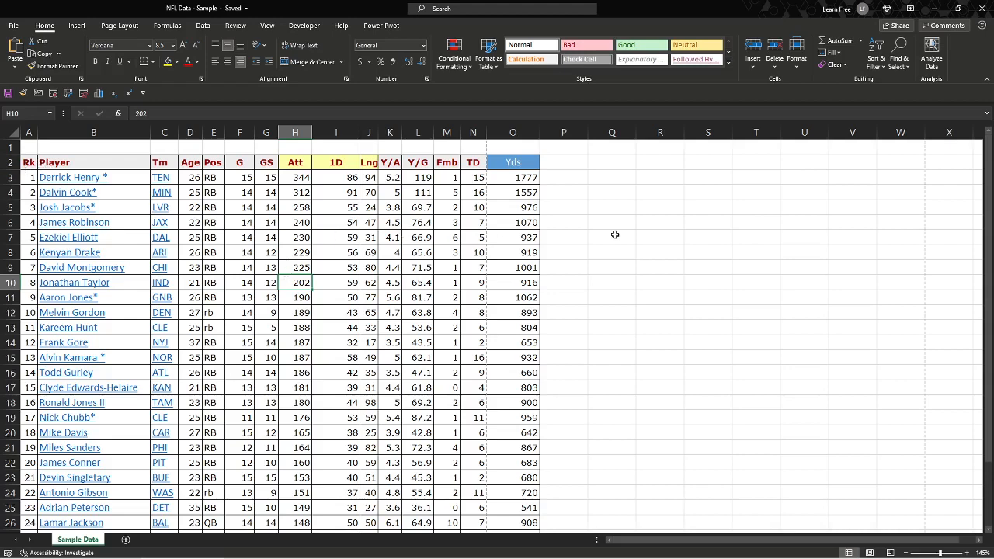
{"action": "key", "text": "Down"}
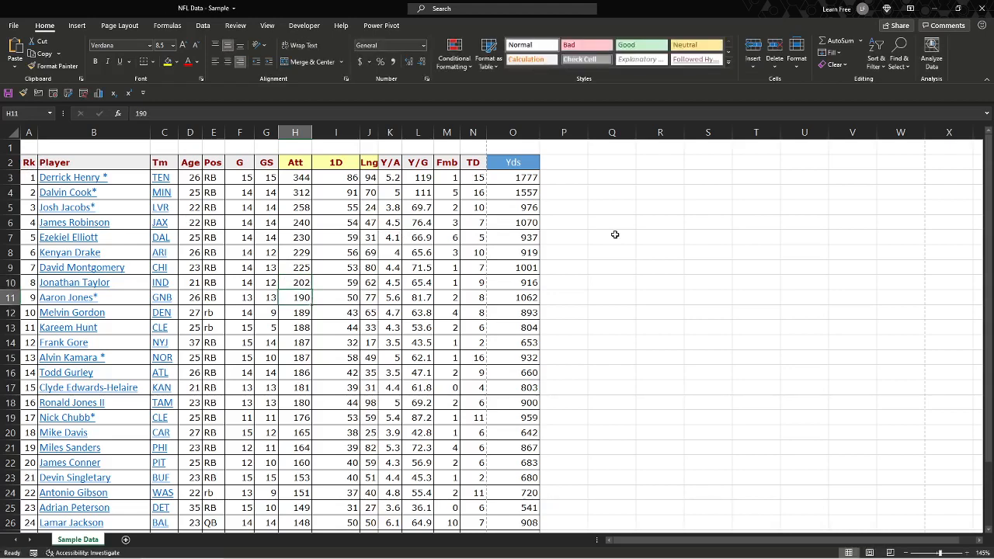
{"action": "key", "text": "ctrl+Home"}
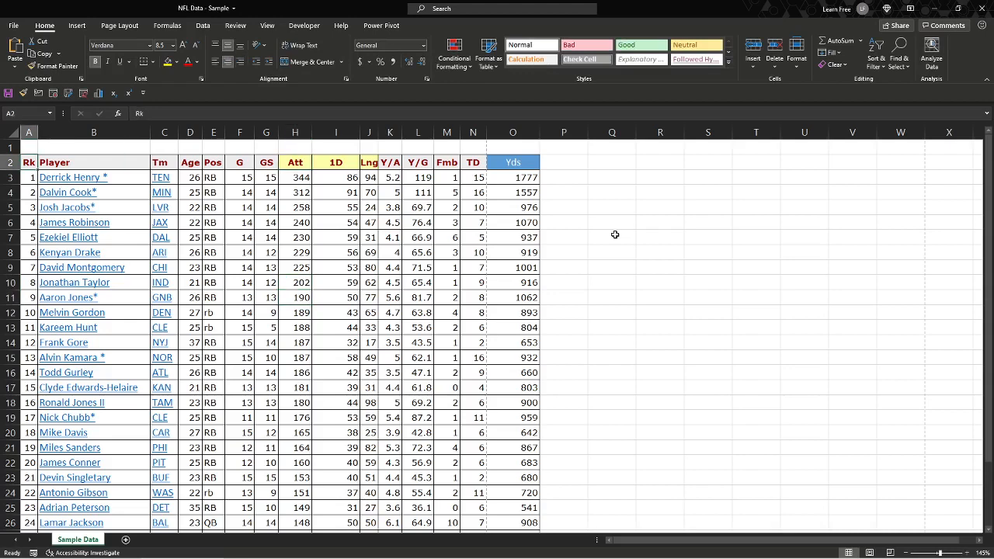
Step: Move the active cell one cell at a time from A2 across to the Age column and down to D16
{"action": "key", "text": "Right"}
{"action": "key", "text": "Right"}
{"action": "key", "text": "Right"}
{"action": "key", "text": "Down"}
{"action": "key", "text": "Down"}
{"action": "key", "text": "Down"}
{"action": "key", "text": "Down"}
{"action": "key", "text": "Down"}
{"action": "key", "text": "Down"}
{"action": "key", "text": "Down"}
{"action": "key", "text": "Down"}
{"action": "key", "text": "Down"}
{"action": "key", "text": "Down"}
{"action": "key", "text": "Down"}
{"action": "key", "text": "Down"}
{"action": "key", "text": "Down"}
{"action": "key", "text": "Down"}
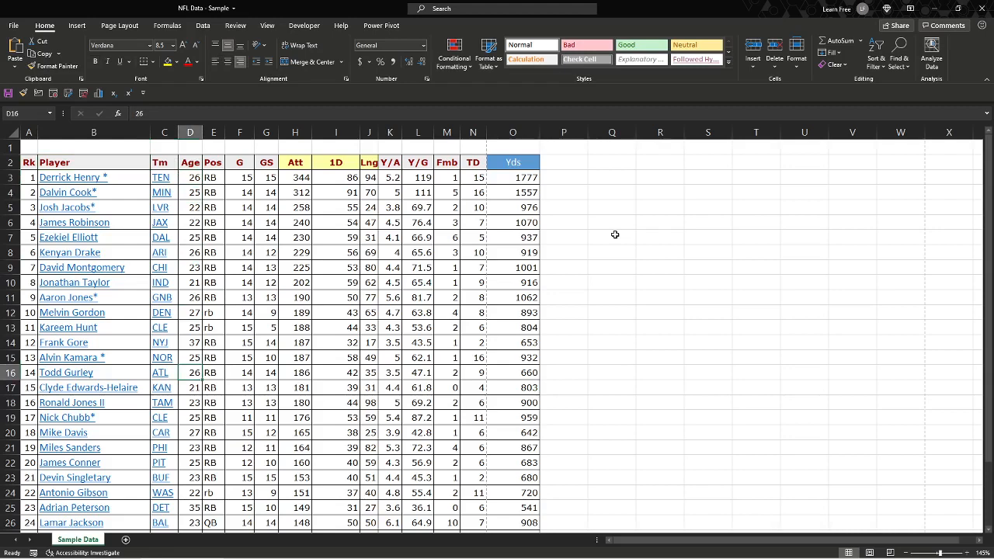
Step: Return to A2, jump to the last header O2, and jump down to the last data row, O31
{"action": "key", "text": "ctrl+Home"}
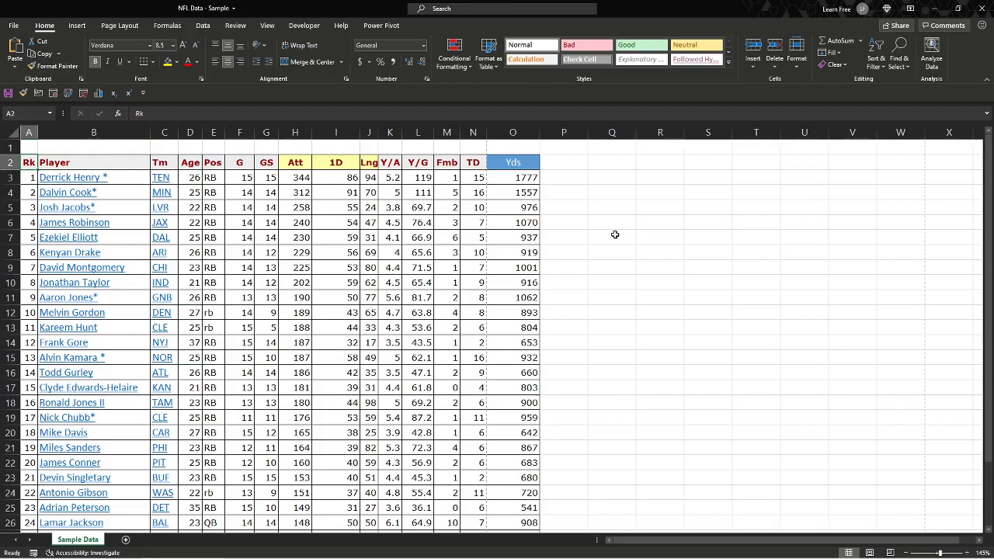
{"action": "key", "text": "ctrl+Right"}
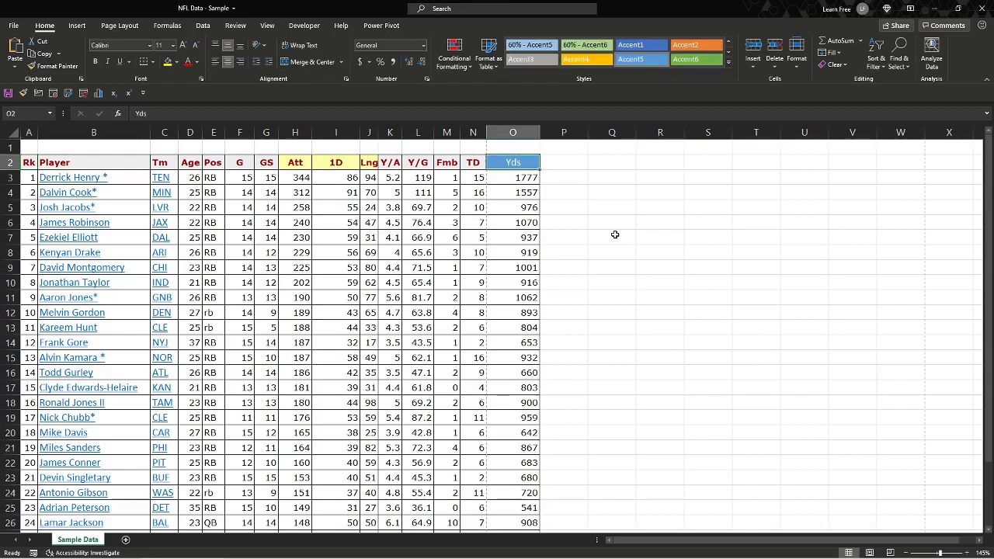
{"action": "key", "text": "ctrl+Down"}
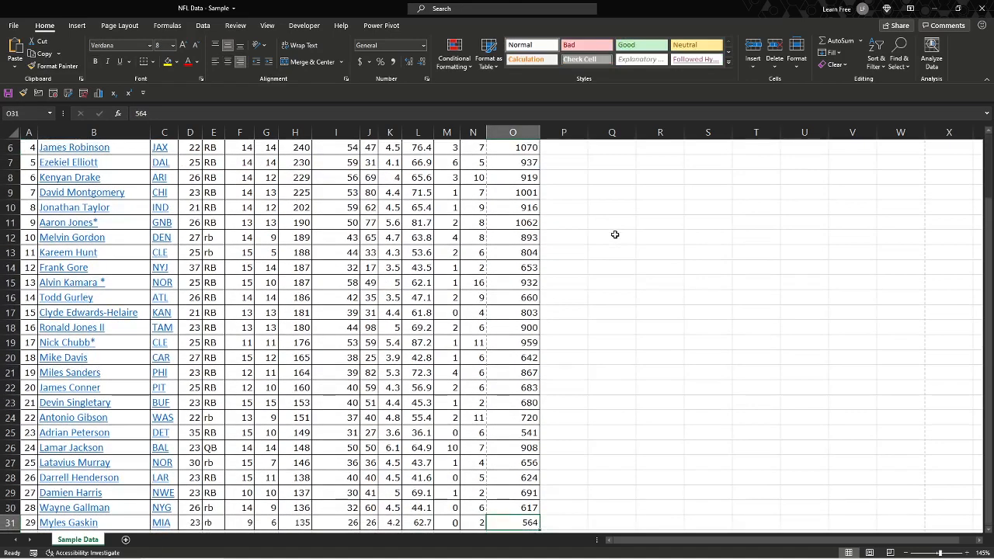
Step: From A2, select the Rk column's data down to row 31 and shrink the selection back to A2
{"action": "key", "text": "ctrl+Home"}
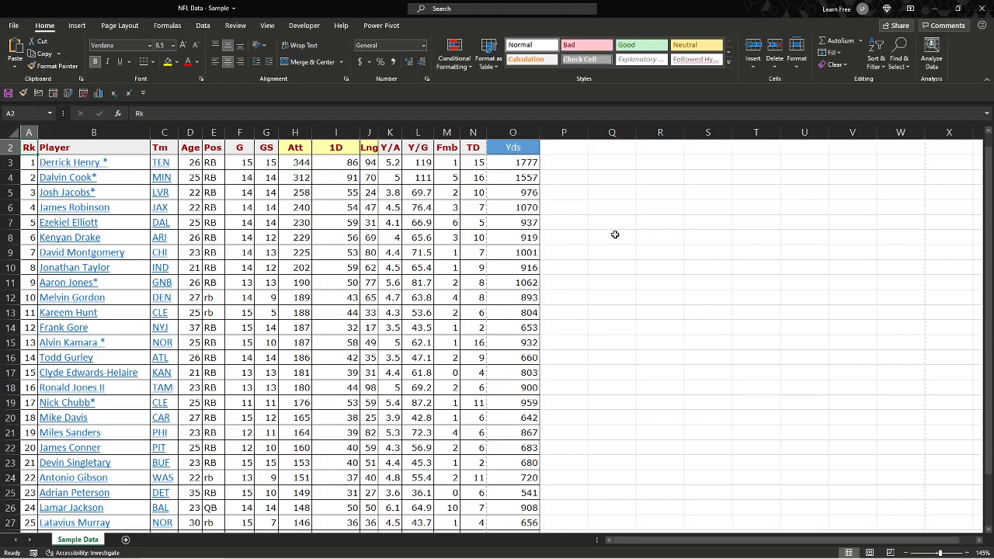
{"action": "key", "text": "ctrl+shift+Down"}
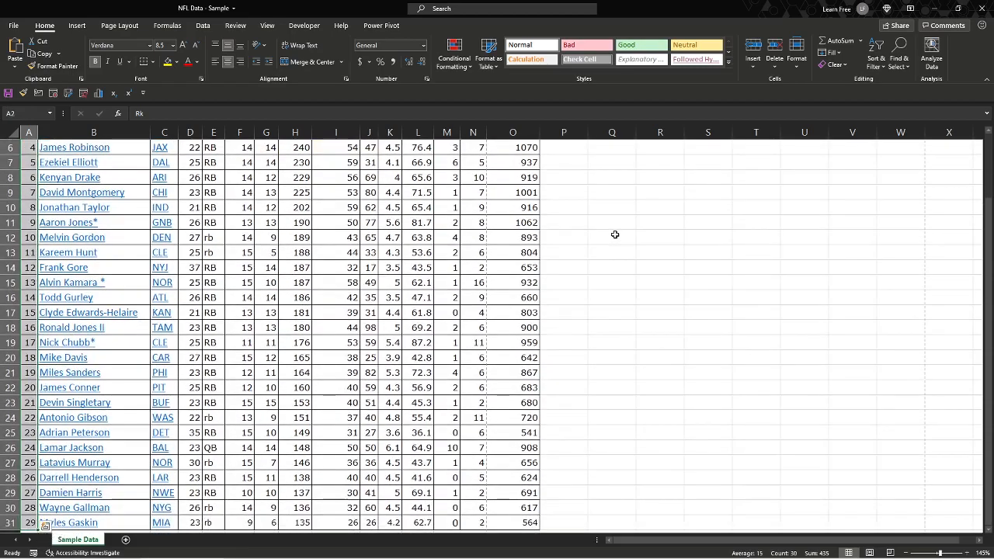
{"action": "key", "text": "ctrl+shift+Up"}
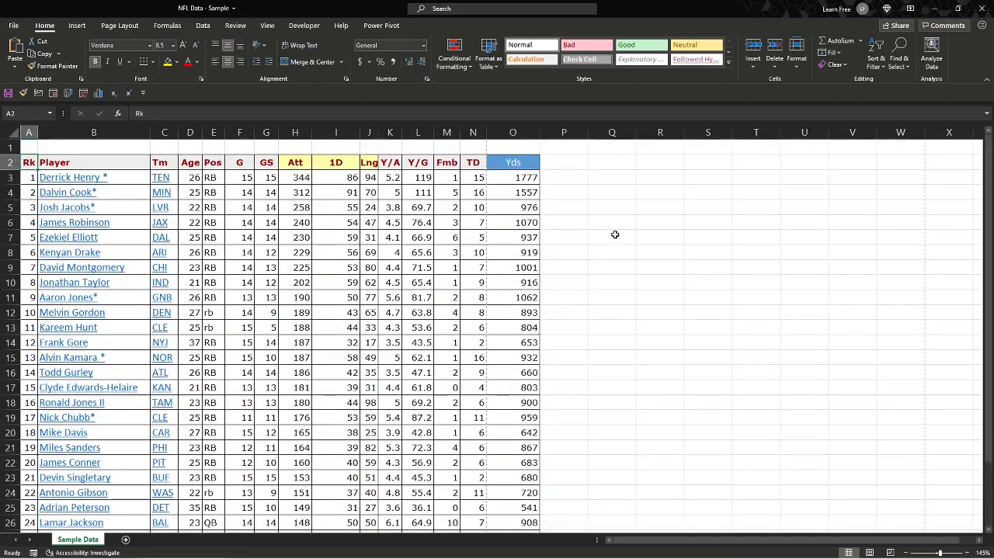
Step: Select entire columns one after another, starting with column A and moving along the header row to cell M2
{"action": "key", "text": "ctrl+shift+Down"}
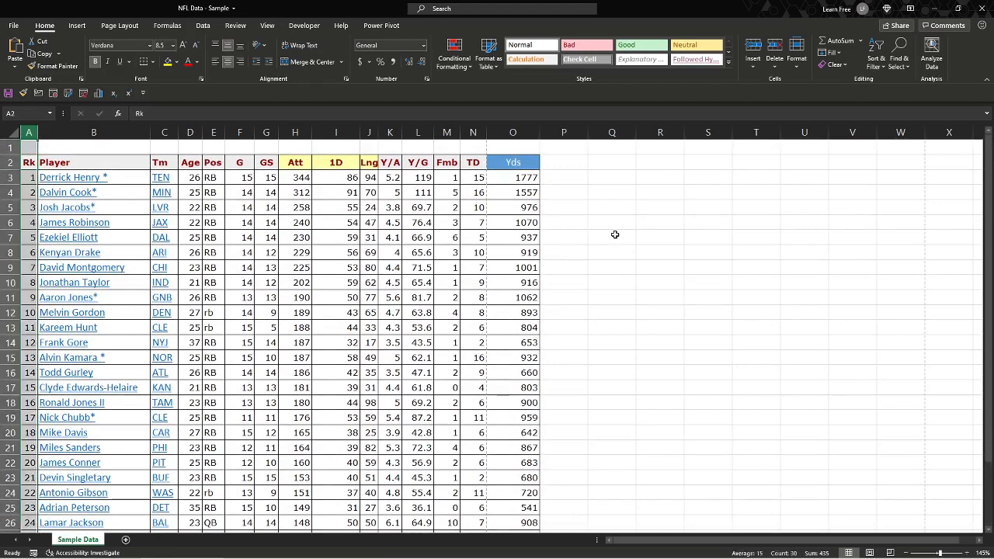
{"action": "key", "text": "Right"}
{"action": "key", "text": "Right"}
{"action": "key", "text": "Right"}
{"action": "key", "text": "Right"}
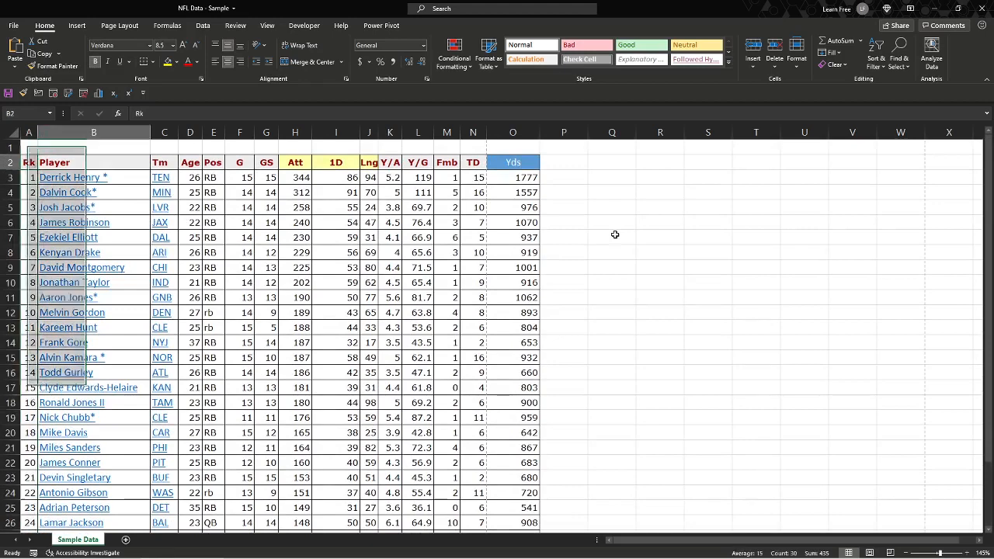
{"action": "key", "text": "ctrl+shift+Down"}
{"action": "key", "text": "Right"}
{"action": "key", "text": "Right"}
{"action": "key", "text": "Right"}
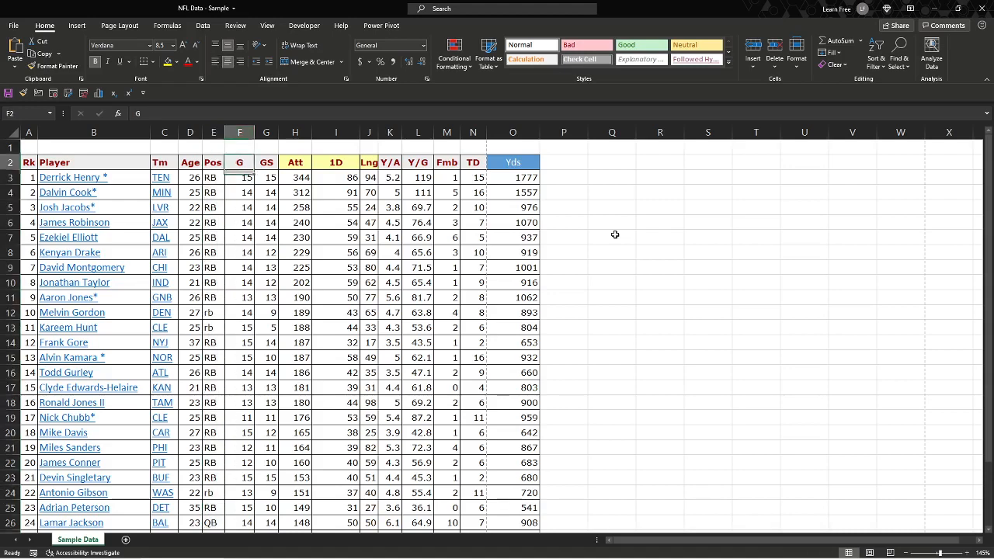
{"action": "key", "text": "ctrl+shift+Down"}
{"action": "key", "text": "Right"}
{"action": "key", "text": "Right"}
{"action": "key", "text": "Right"}
{"action": "key", "text": "Right"}
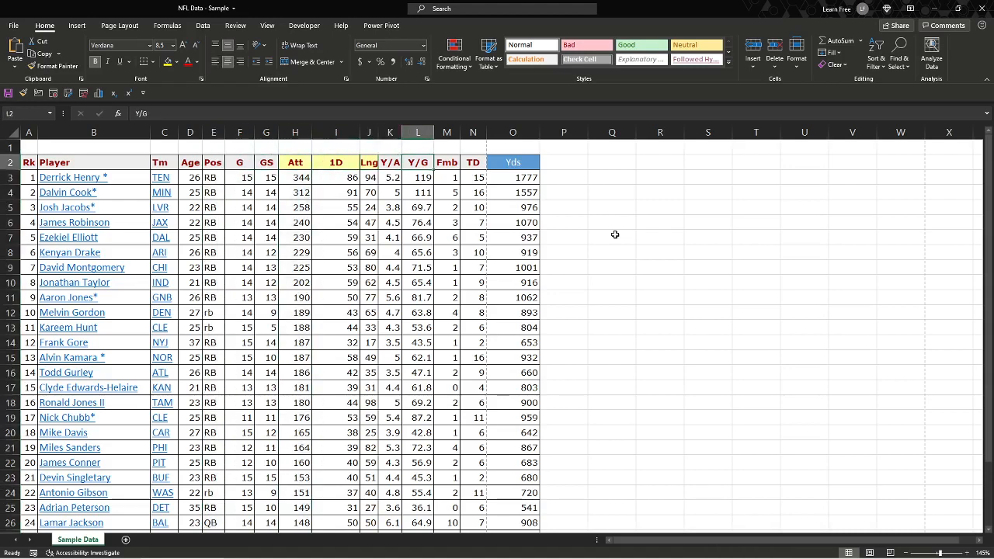
{"action": "key", "text": "ctrl+shift+Down"}
{"action": "key", "text": "Right"}
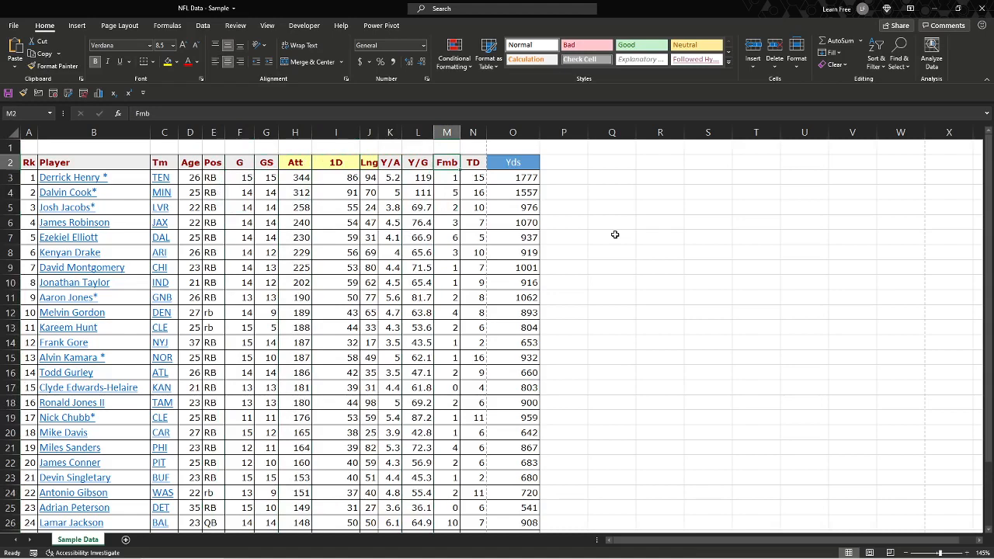
Step: Select entire rows 2, 4 and 7 in turn, and return to header cell A2
{"action": "key", "text": "shift+space"}
{"action": "key", "text": "Down"}
{"action": "key", "text": "Down"}
{"action": "key", "text": "shift+space"}
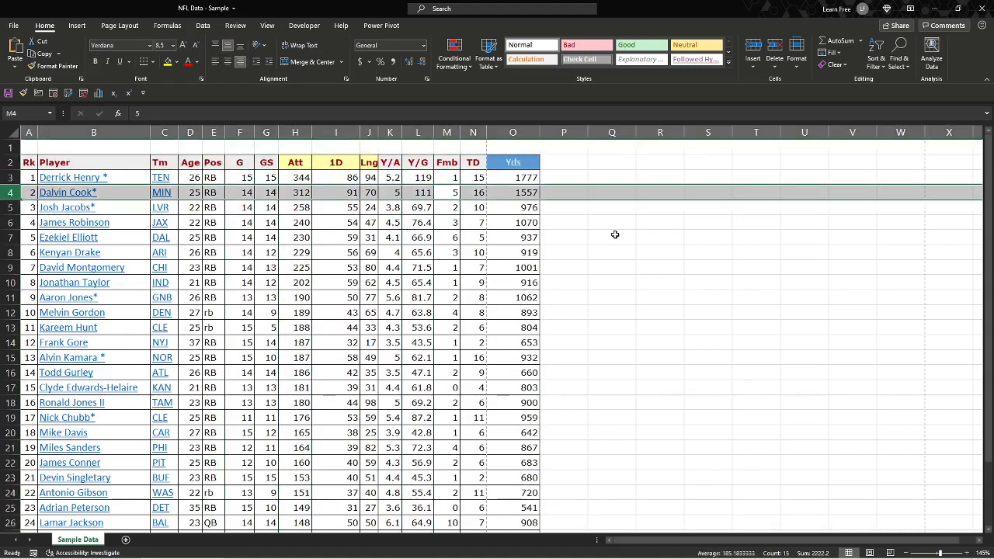
{"action": "key", "text": "Down"}
{"action": "key", "text": "Down"}
{"action": "key", "text": "Down"}
{"action": "key", "text": "shift+space"}
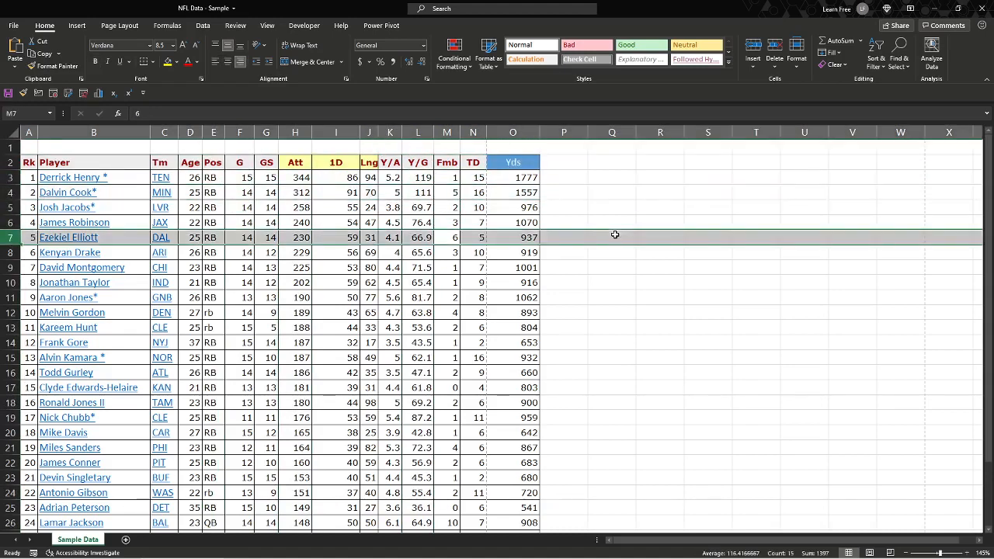
{"action": "key", "text": "Down"}
{"action": "key", "text": "Down"}
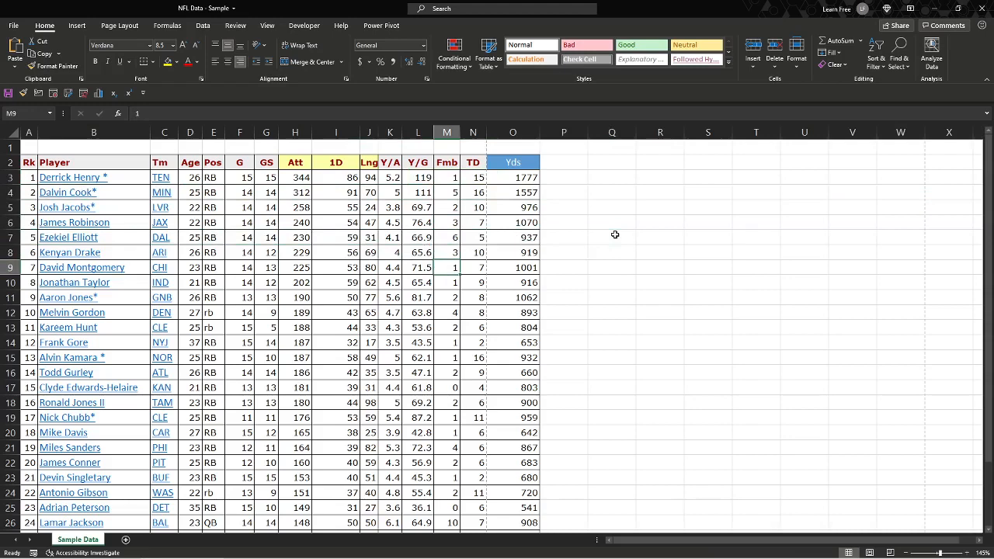
{"action": "key", "text": "ctrl+Up"}
{"action": "key", "text": "ctrl+Left"}
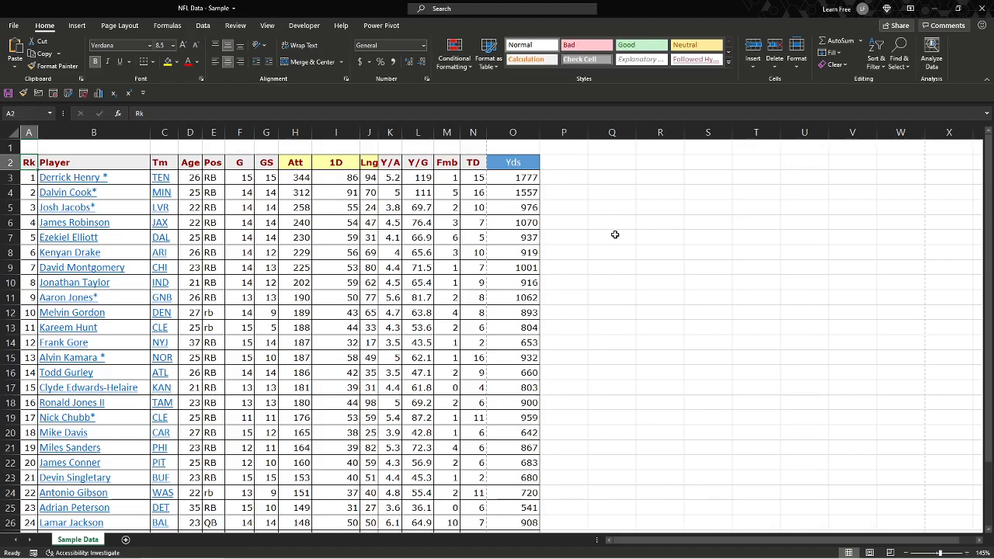
Step: Add a new worksheet and rename it Sample Tab
{"action": "left_click", "coordinate": [126, 540]}
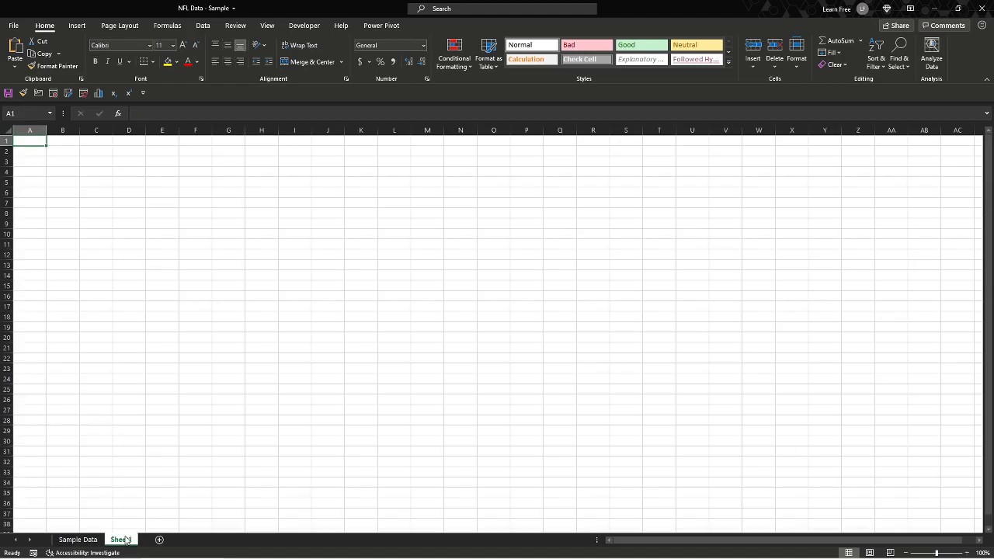
{"action": "double_click", "coordinate": [126, 540]}
{"action": "type", "text": "Sample Tab"}
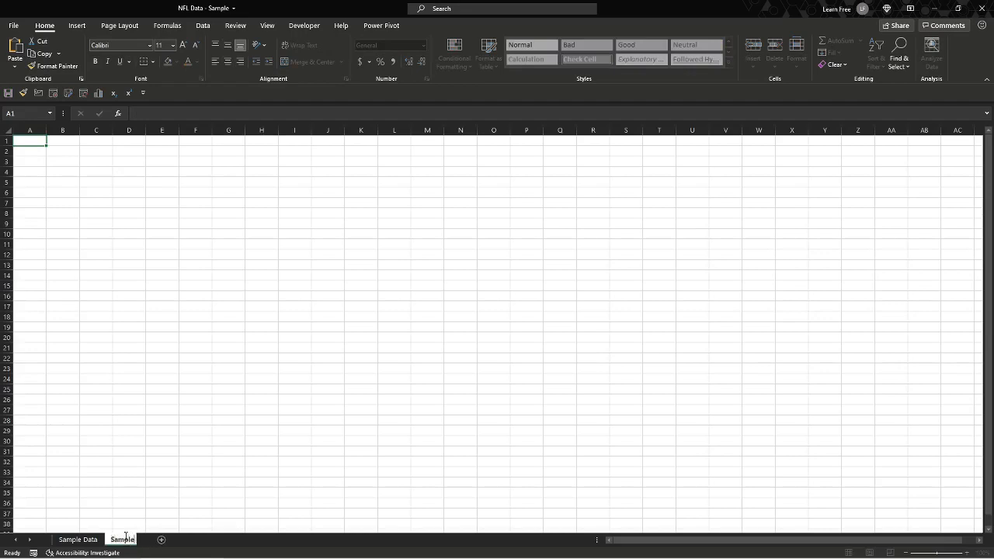
{"action": "key", "text": "Return"}
Step: Return to the Sample Data sheet, select cell I5, and switch to Sample Tab and back
{"action": "left_click", "coordinate": [77, 540]}
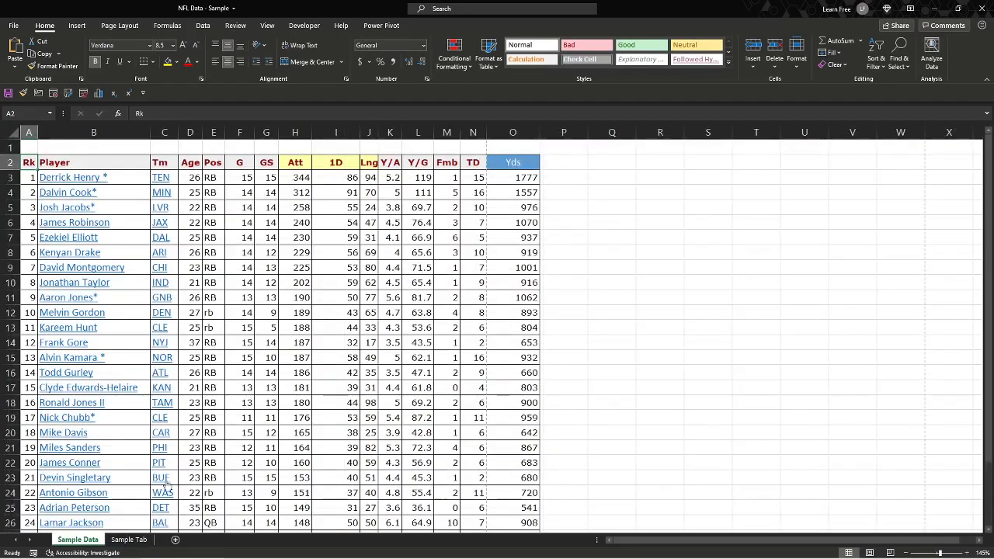
{"action": "left_click", "coordinate": [345, 208]}
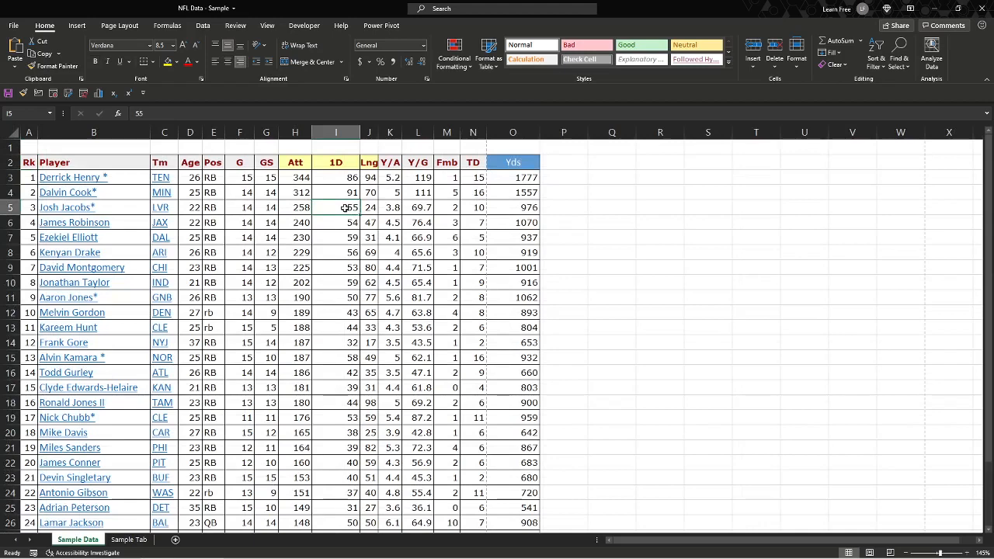
{"action": "key", "text": "ctrl+Page_Down"}
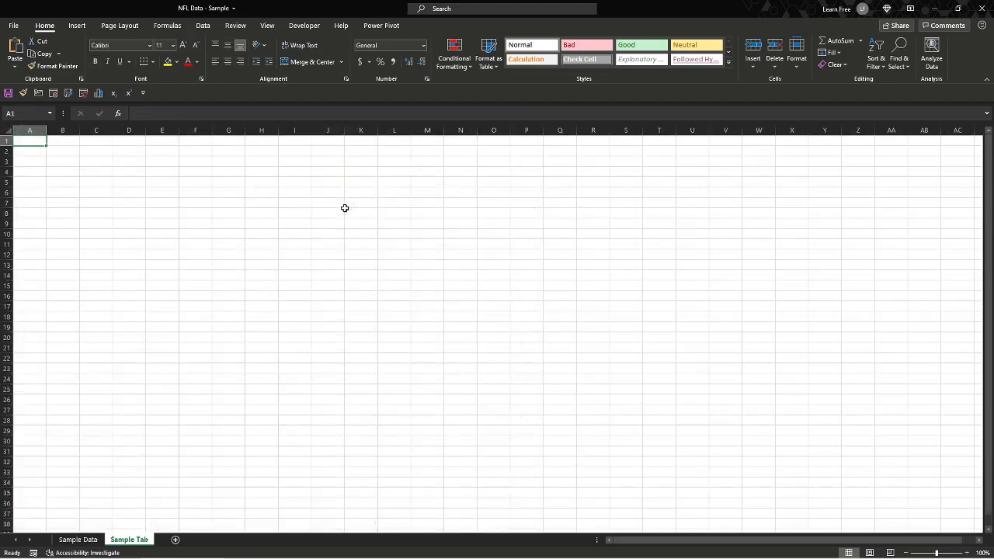
{"action": "key", "text": "ctrl+Page_Up"}
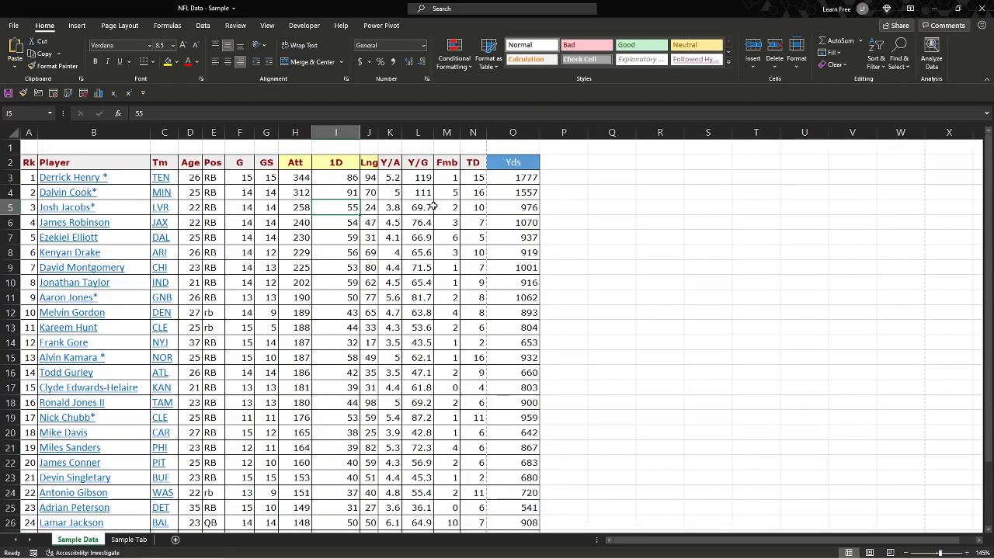
Step: Move from I5 to I6, enter Ok in cell F7 of Sample Tab, and return to the Sample Data sheet
{"action": "key", "text": "F2"}
{"action": "key", "text": "Return"}
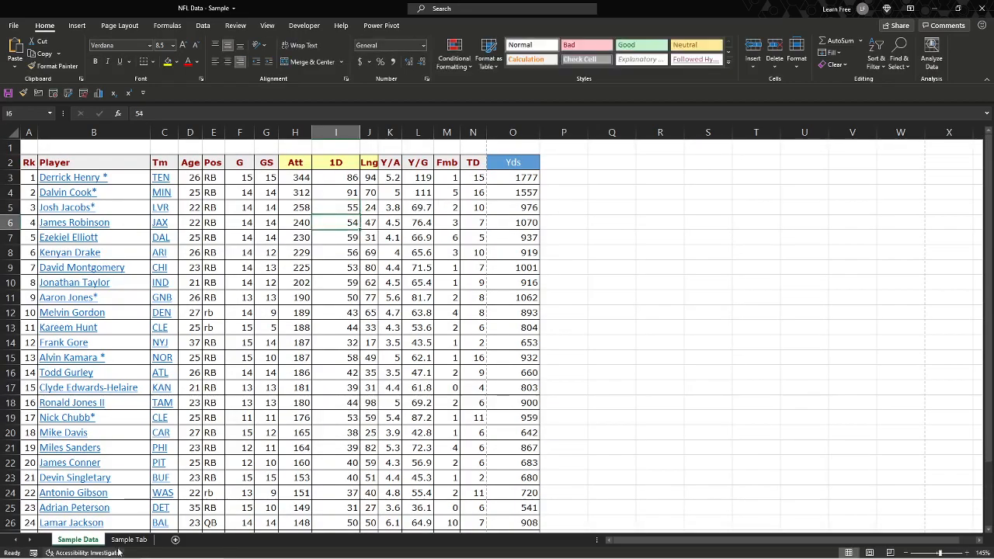
{"action": "key", "text": "ctrl+Page_Down"}
{"action": "left_click", "coordinate": [202, 201]}
{"action": "type", "text": "Ok"}
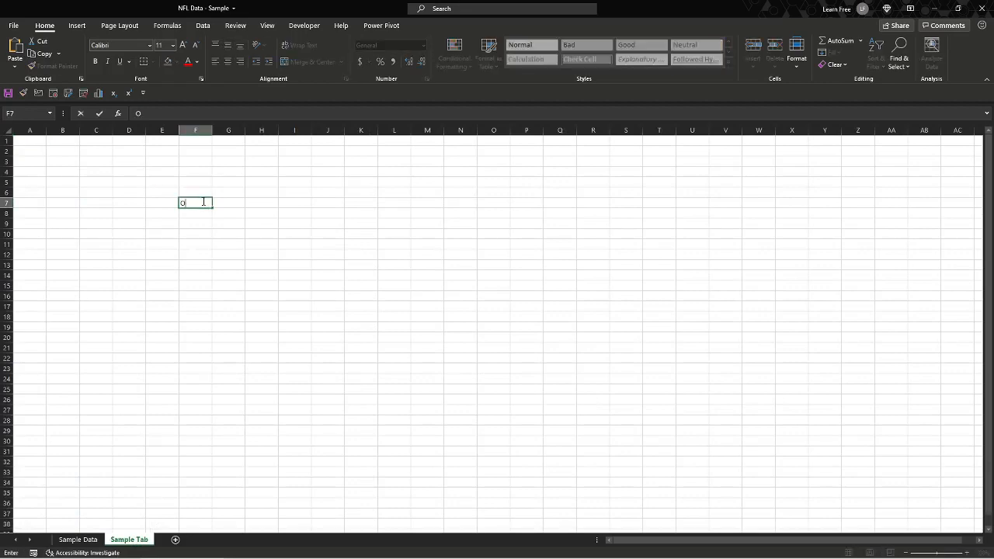
{"action": "key", "text": "Return"}
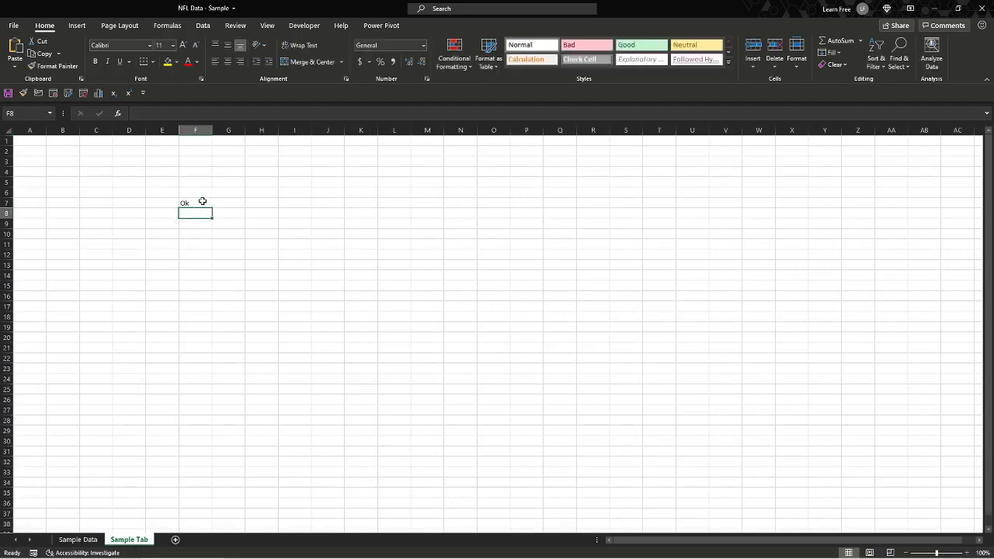
{"action": "key", "text": "ctrl+Page_Up"}
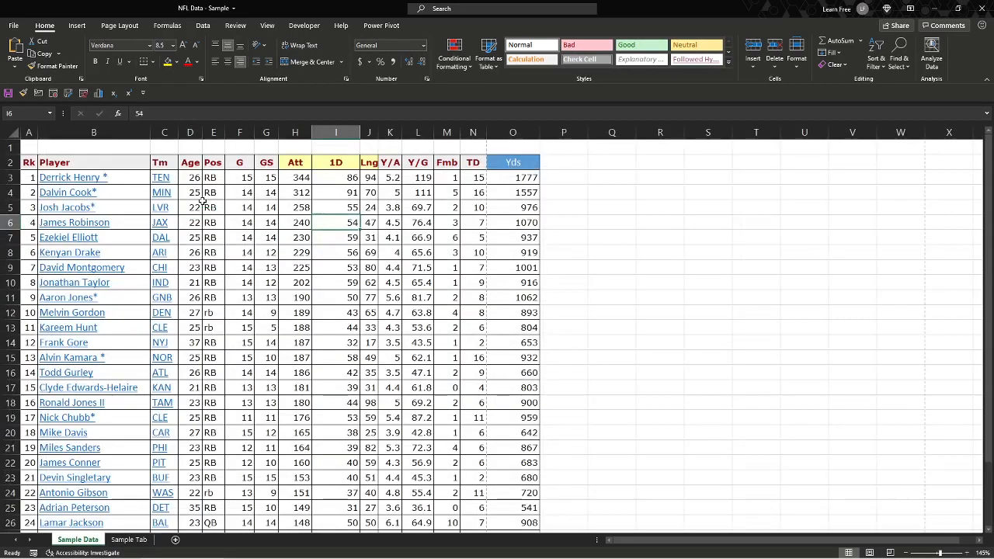
Step: Enter OK in cell F7 of Sample Tab, and return to header cell A2 on the Sample Data sheet
{"action": "key", "text": "Down"}
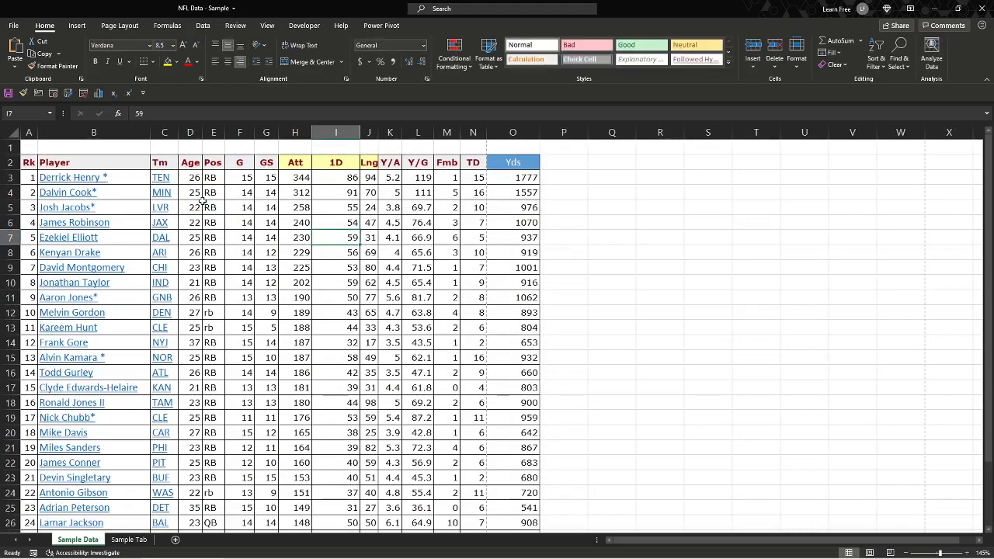
{"action": "key", "text": "ctrl+Page_Down"}
{"action": "left_click", "coordinate": [202, 202]}
{"action": "type", "text": "OK"}
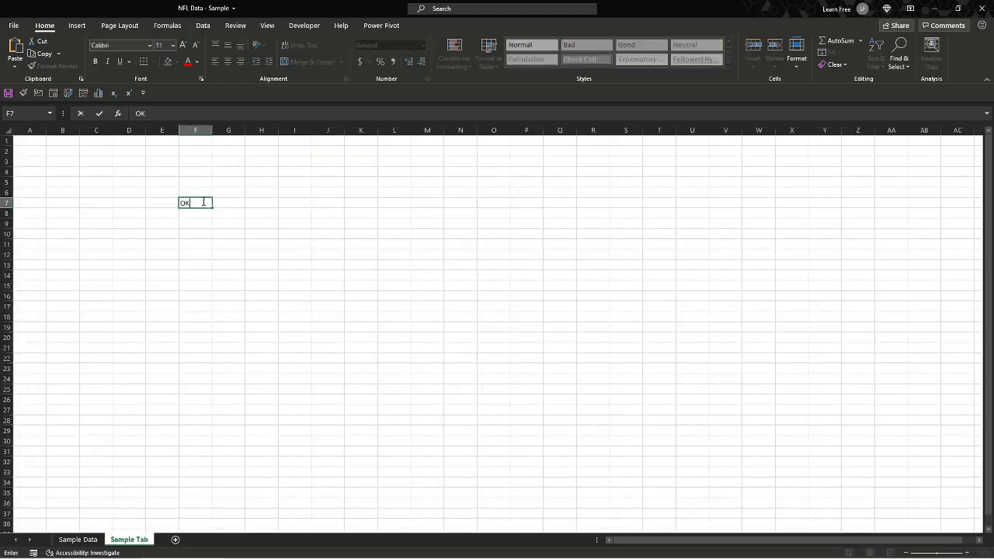
{"action": "key", "text": "Return"}
{"action": "key", "text": "ctrl+Page_Up"}
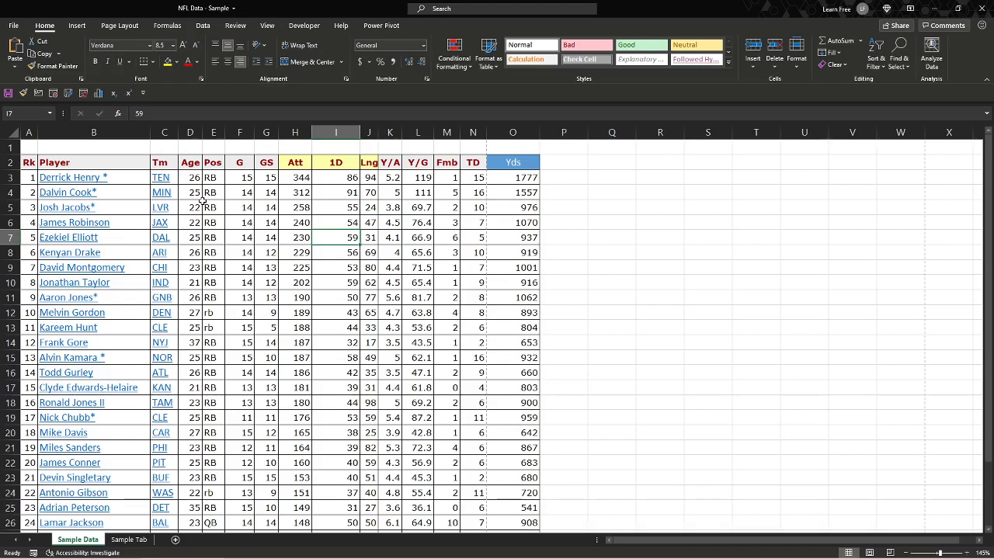
{"action": "key", "text": "ctrl+Up"}
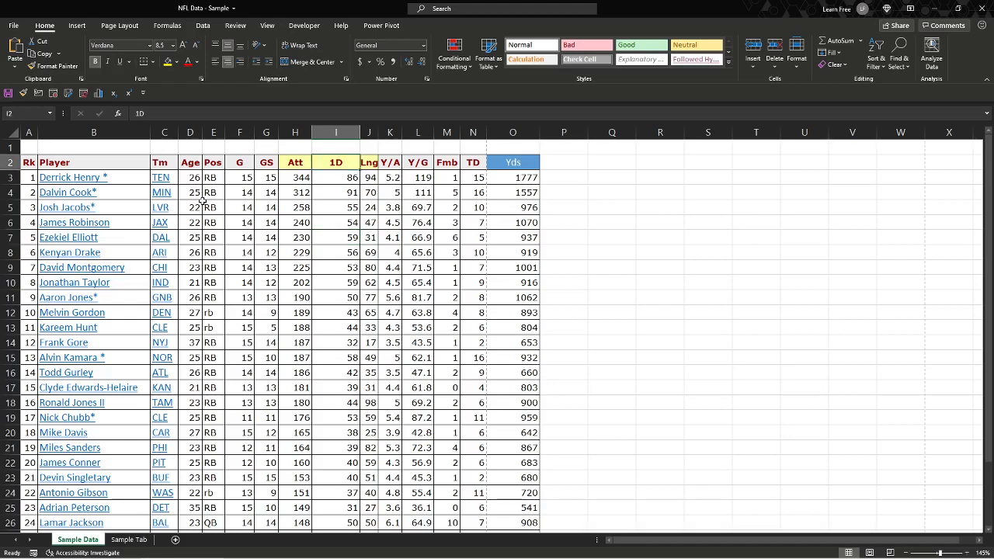
{"action": "key", "text": "ctrl+Left"}
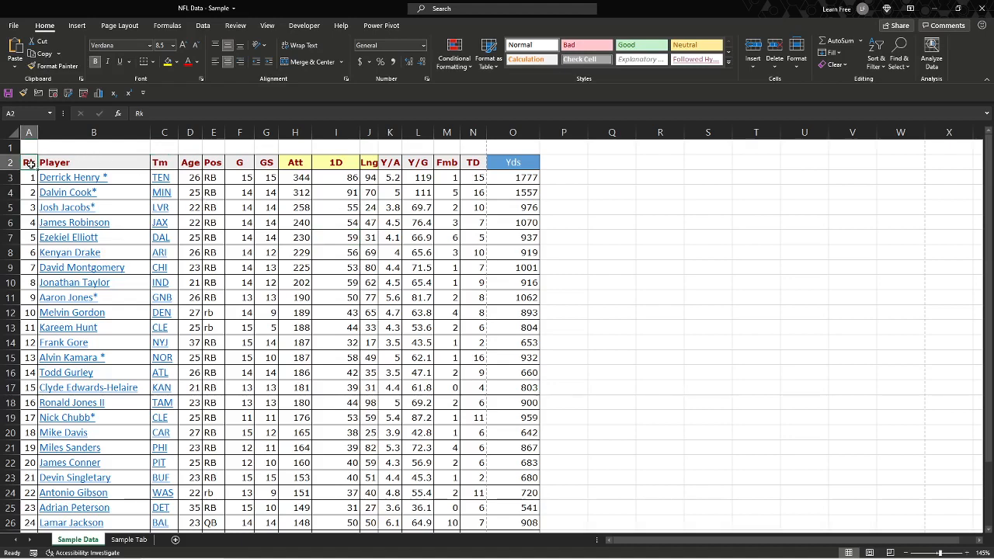
{"action": "left_click", "coordinate": [611, 182]}
{"action": "type", "text": "="}
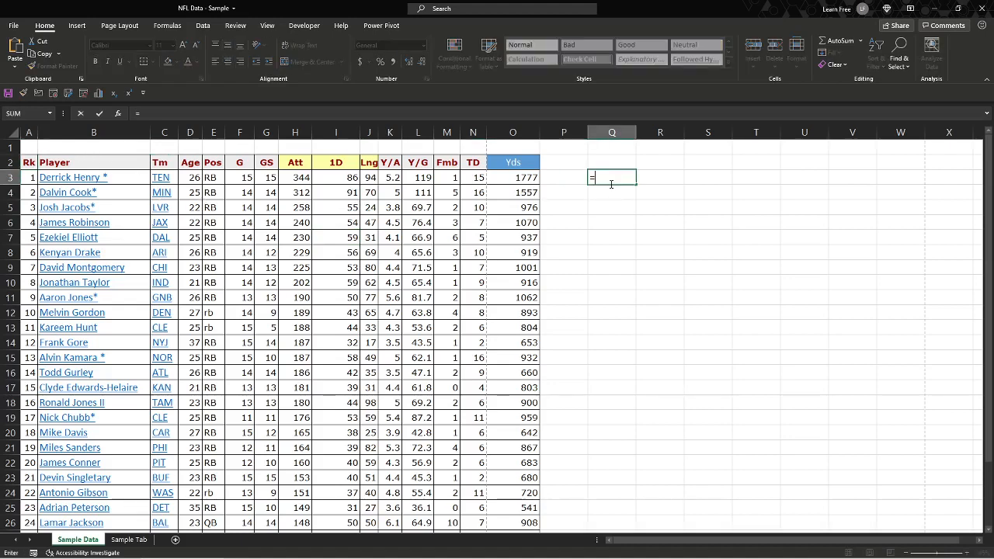
{"action": "key", "text": "Escape"}
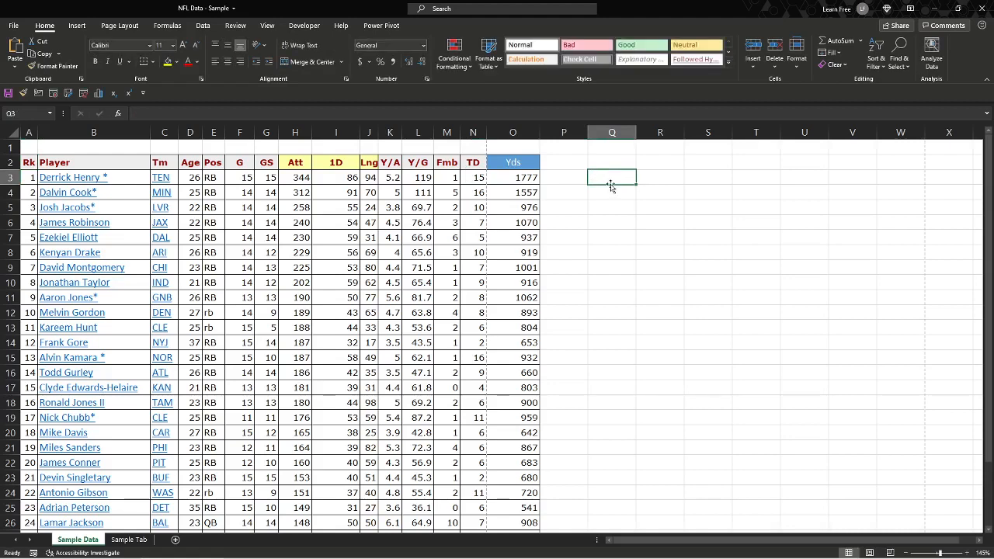
Step: Copy the Player header and the first two player entries in B2:B4 to the empty area starting at Q2
{"action": "left_click", "coordinate": [140, 161]}
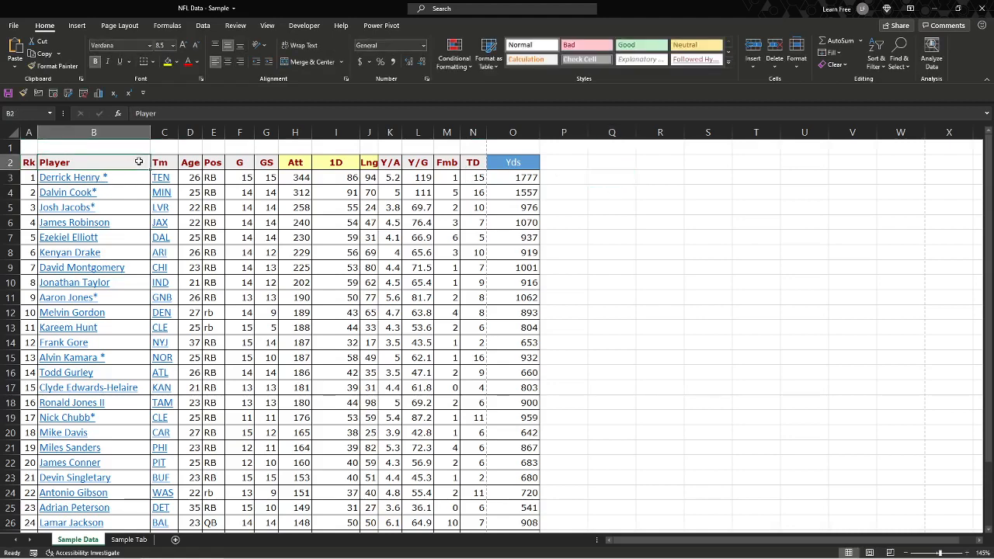
{"action": "key", "text": "shift+Down"}
{"action": "key", "text": "shift+Down"}
{"action": "key", "text": "ctrl+c"}
{"action": "key", "text": "ctrl+Right"}
{"action": "key", "text": "Right"}
{"action": "key", "text": "Right"}
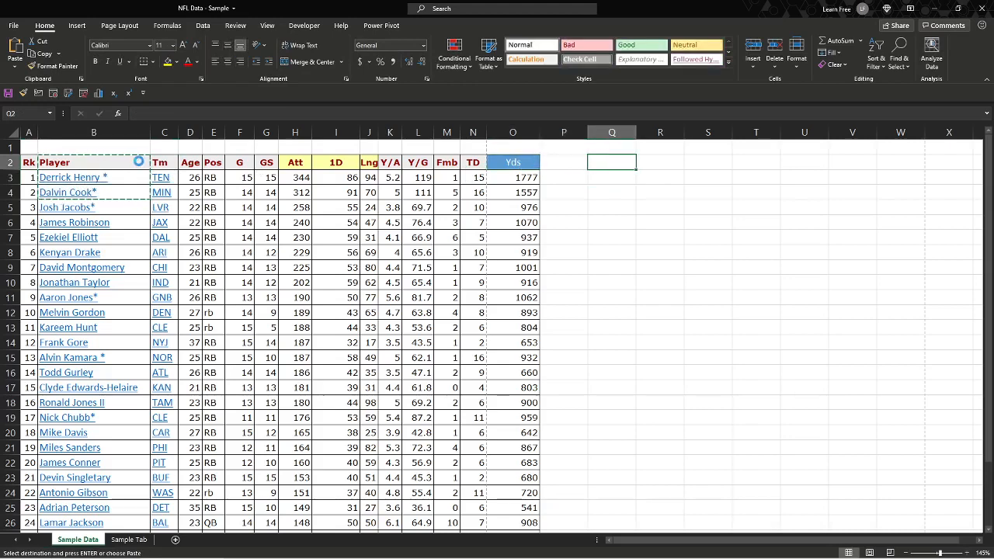
{"action": "key", "text": "ctrl+v"}
{"action": "key", "text": "Escape"}
Step: AutoFit the width of column Q to its pasted player entries
{"action": "key", "text": "Right"}
{"action": "key", "text": "Left"}
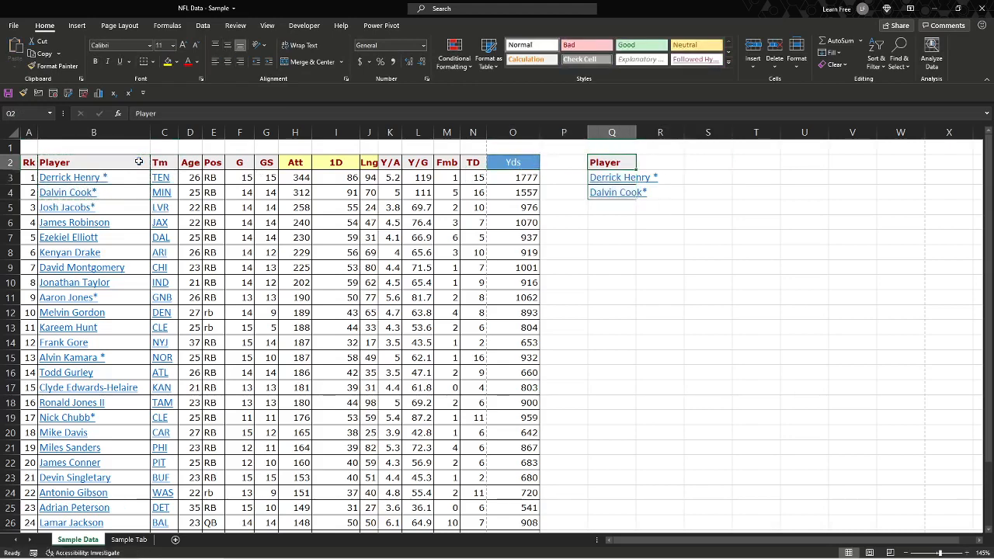
{"action": "key", "text": "ctrl+space"}
{"action": "key", "text": "alt+h"}
{"action": "key", "text": "o"}
{"action": "key", "text": "i"}
Step: Start a VLOOKUP formula in cell R3 with Q3 as the lookup value
{"action": "key", "text": "Right"}
{"action": "key", "text": "Down"}
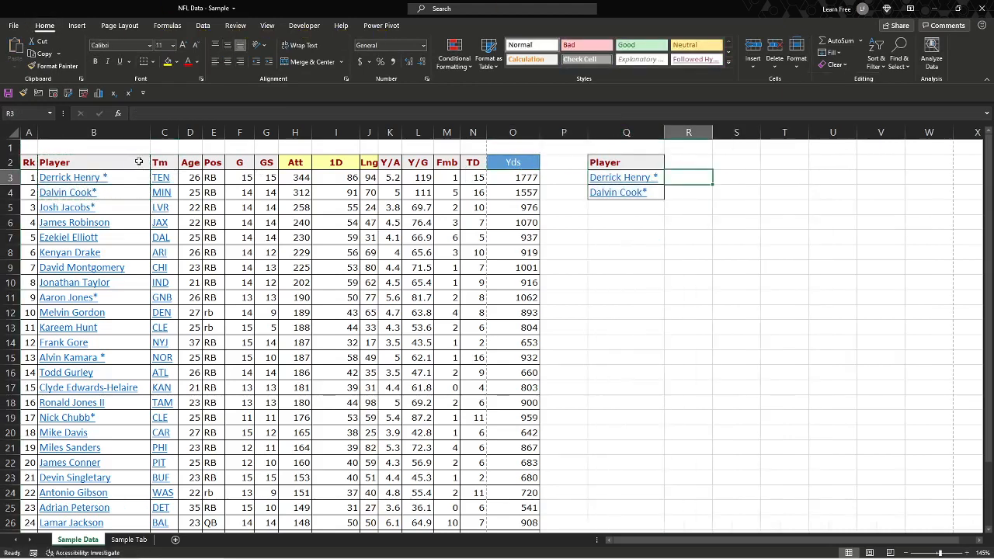
{"action": "type", "text": "=vl"}
{"action": "key", "text": "Tab"}
{"action": "key", "text": "Left"}
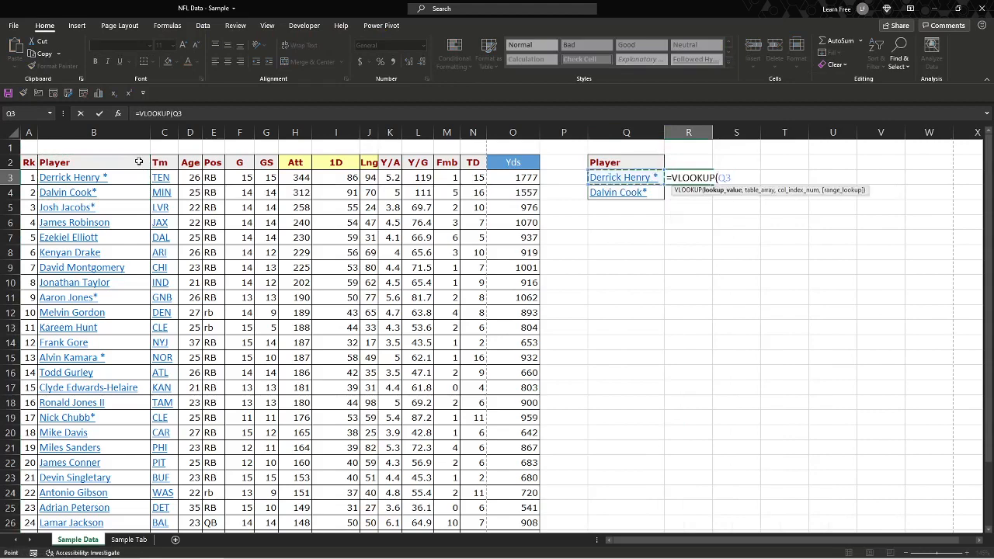
{"action": "type", "text": ","}
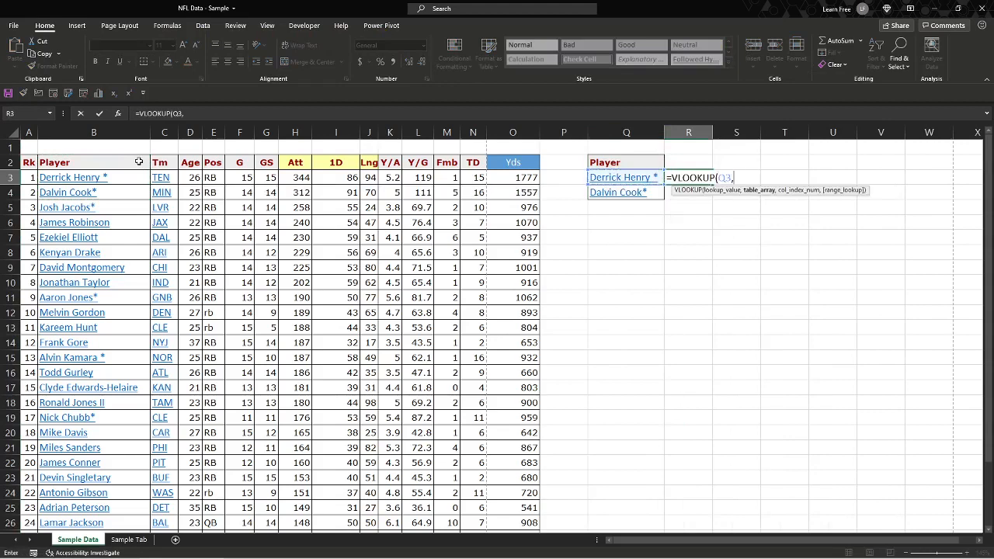
Step: Set the VLOOKUP table array to the absolute range $B$3:$D$31, covering the Player, Tm and Age columns
{"action": "key", "text": "ctrl+Left"}
{"action": "key", "text": "ctrl+Left"}
{"action": "key", "text": "ctrl+Left"}
{"action": "key", "text": "Right"}
{"action": "key", "text": "Up"}
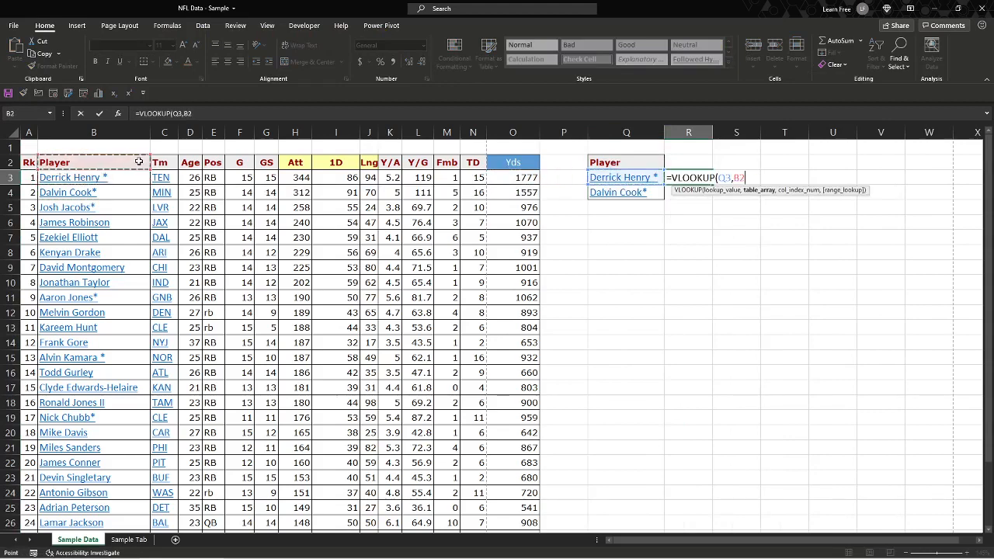
{"action": "key", "text": "Down"}
{"action": "key", "text": "shift+Down"}
{"action": "key", "text": "shift+Down"}
{"action": "key", "text": "shift+Down"}
{"action": "key", "text": "shift+Down"}
{"action": "key", "text": "shift+Down"}
{"action": "key", "text": "shift+Down"}
{"action": "key", "text": "shift+Down"}
{"action": "key", "text": "shift+Down"}
{"action": "key", "text": "shift+Down"}
{"action": "key", "text": "shift+Down"}
{"action": "key", "text": "shift+Down"}
{"action": "key", "text": "shift+Down"}
{"action": "key", "text": "shift+Down"}
{"action": "key", "text": "shift+Down"}
{"action": "key", "text": "shift+Down"}
{"action": "key", "text": "shift+Down"}
{"action": "key", "text": "shift+Down"}
{"action": "key", "text": "shift+Down"}
{"action": "key", "text": "shift+Down"}
{"action": "key", "text": "shift+Down"}
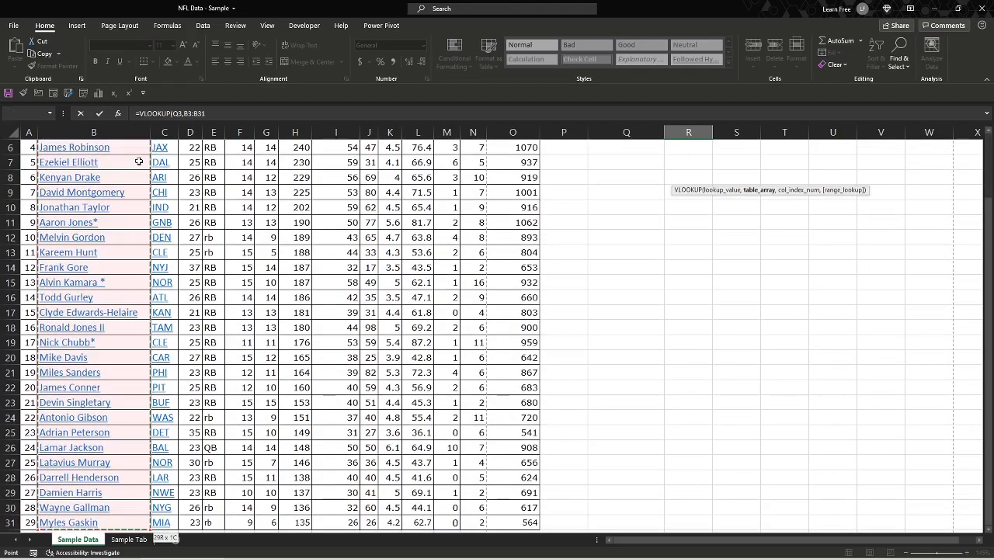
{"action": "key", "text": "ctrl+shift+Right"}
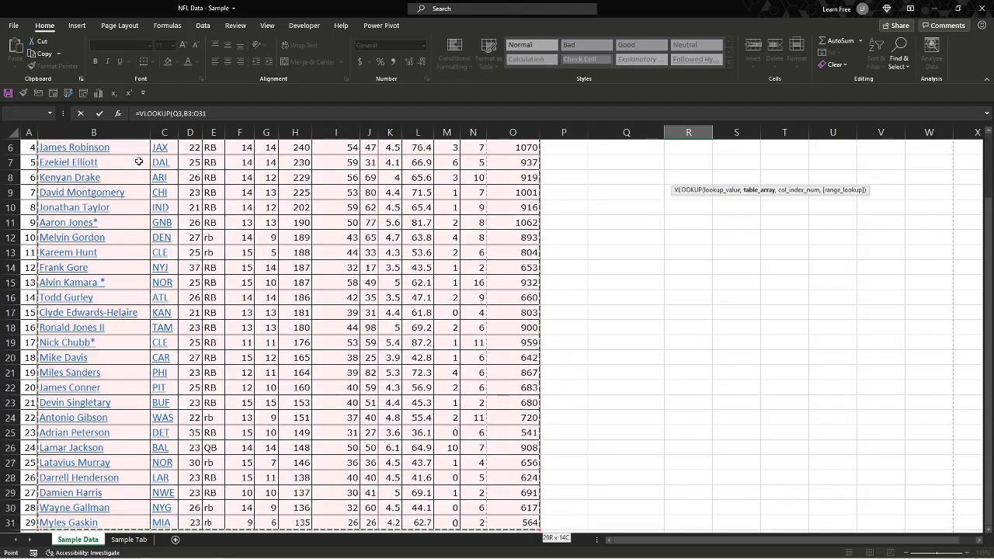
{"action": "key", "text": "shift+Left"}
{"action": "key", "text": "shift+Left"}
{"action": "key", "text": "shift+Left"}
{"action": "key", "text": "shift+Left"}
{"action": "key", "text": "shift+Left"}
{"action": "key", "text": "shift+Left"}
{"action": "key", "text": "shift+Left"}
{"action": "key", "text": "shift+Left"}
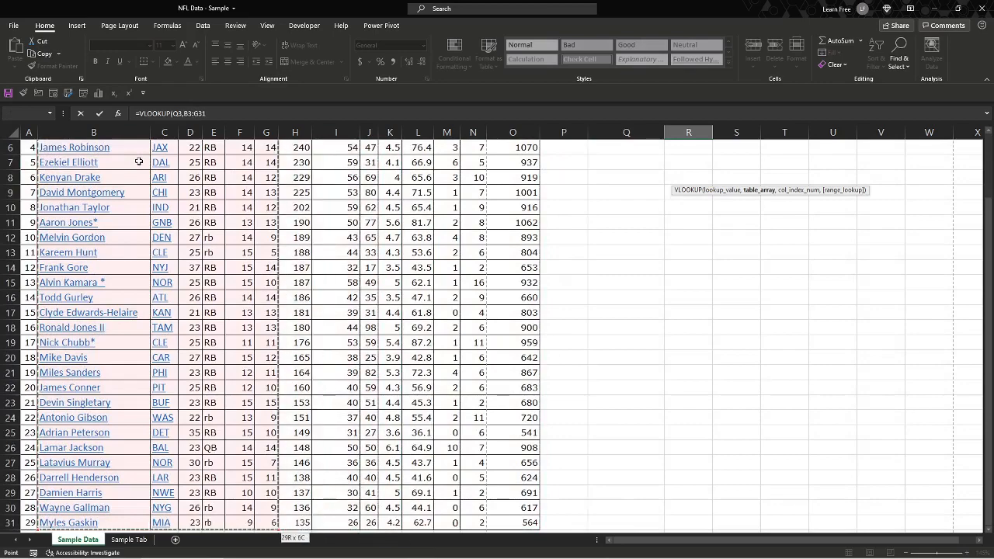
{"action": "key", "text": "shift+Left"}
{"action": "key", "text": "shift+Left"}
{"action": "key", "text": "shift+Left"}
{"action": "key", "text": "F4"}
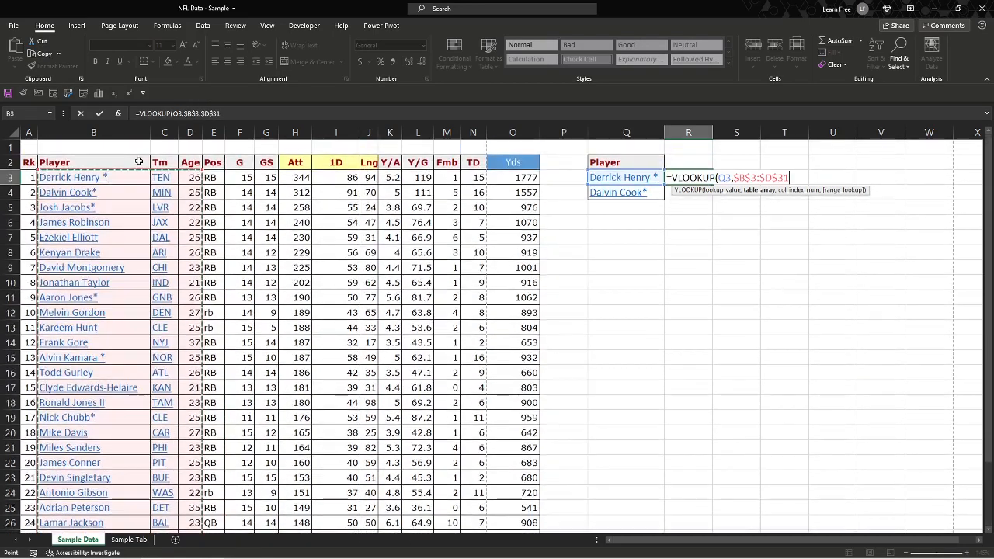
Step: Complete the VLOOKUP in R3 with column index 2 and 0 for an exact match
{"action": "type", "text": ",2"}
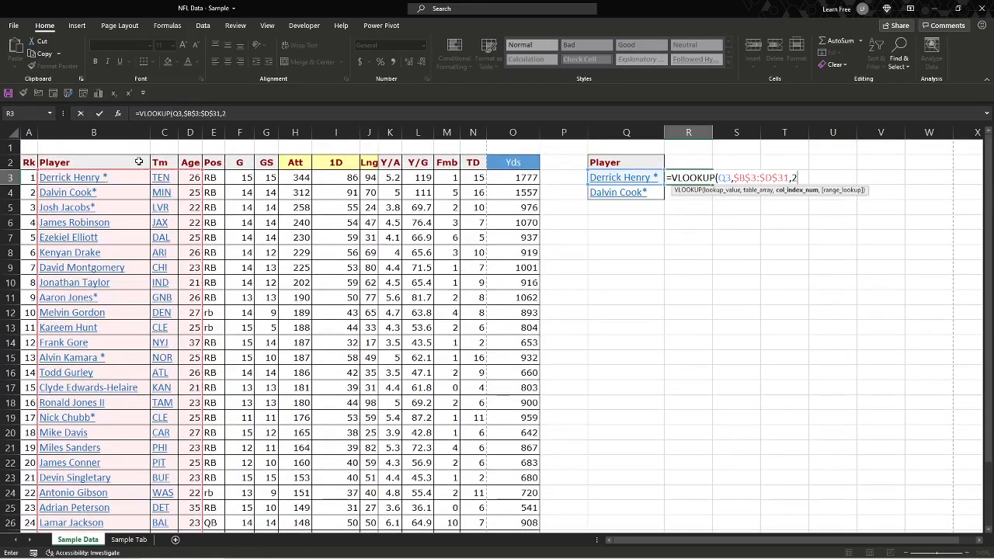
{"action": "type", "text": ","}
{"action": "type", "text": "0"}
{"action": "key", "text": "Return"}
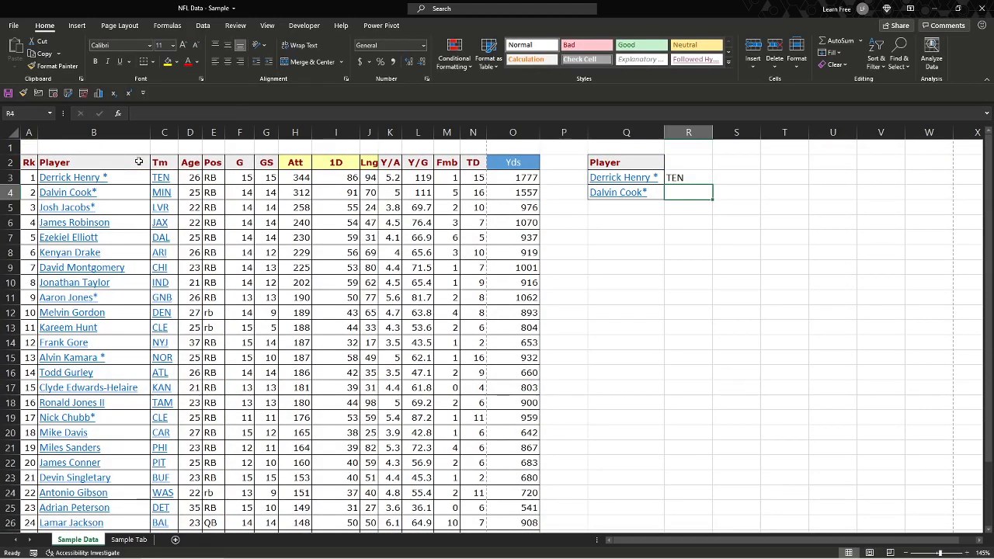
Step: Fill the VLOOKUP formula down from R3 into R4 and R5, checking the cell references of R4's formula
{"action": "key", "text": "ctrl+d"}
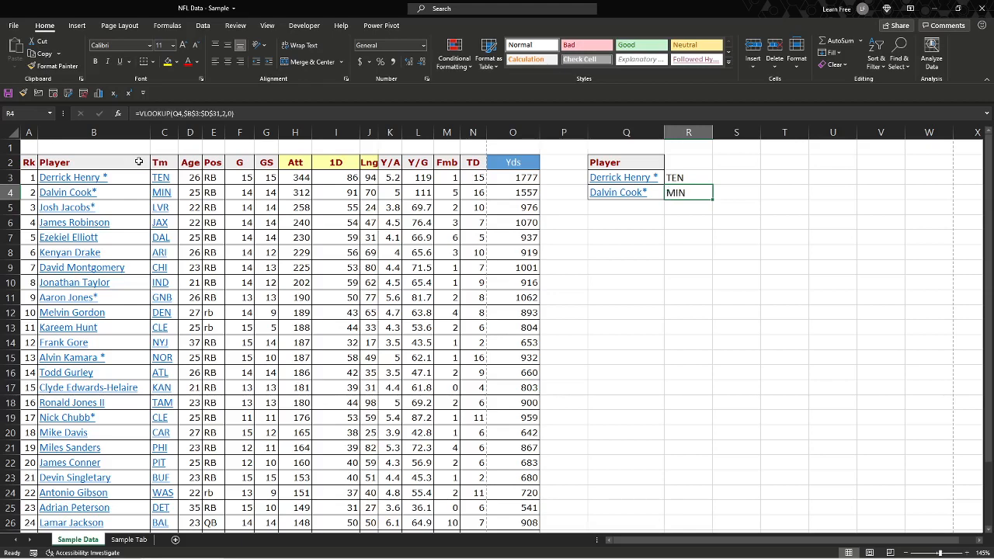
{"action": "key", "text": "F2"}
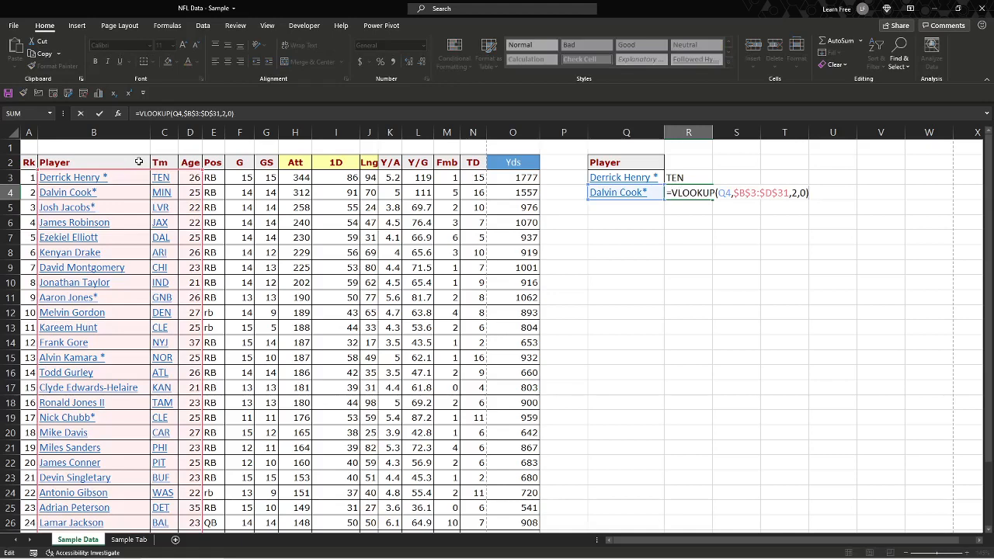
{"action": "key", "text": "Escape"}
{"action": "key", "text": "Down"}
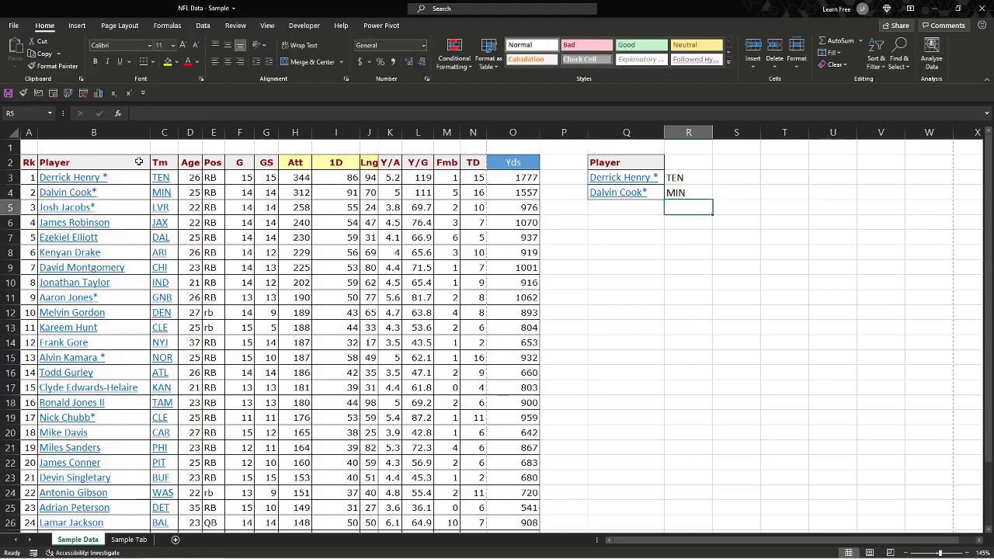
{"action": "key", "text": "ctrl+d"}
Step: Copy the third player's entry from B5 into cell Q5 beneath the copied list
{"action": "key", "text": "Left"}
{"action": "key", "text": "Left"}
{"action": "key", "text": "Left"}
{"action": "key", "text": "Left"}
{"action": "key", "text": "Left"}
{"action": "key", "text": "Left"}
{"action": "key", "text": "Left"}
{"action": "key", "text": "Left"}
{"action": "key", "text": "Left"}
{"action": "key", "text": "Left"}
{"action": "key", "text": "Left"}
{"action": "key", "text": "Left"}
{"action": "key", "text": "Left"}
{"action": "key", "text": "Left"}
{"action": "key", "text": "Left"}
{"action": "key", "text": "Left"}
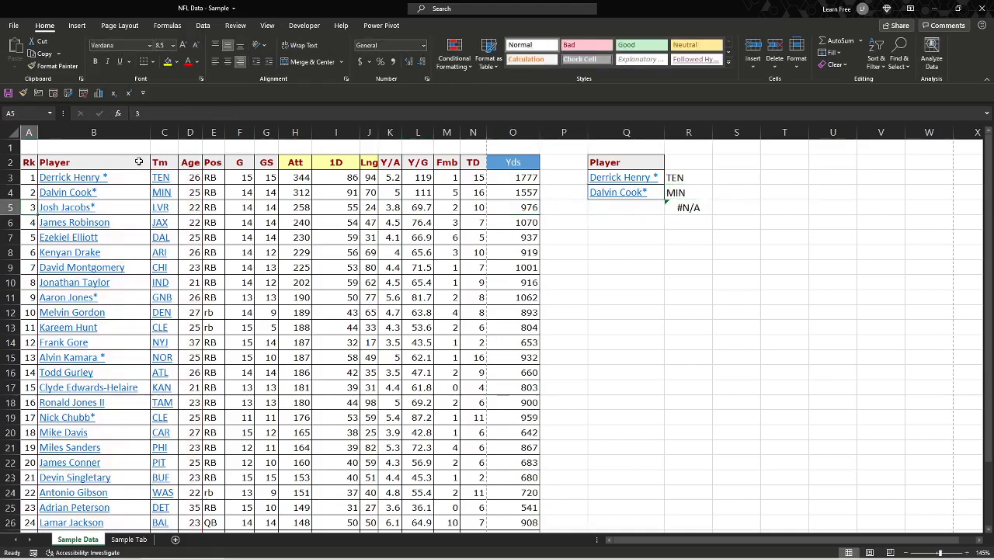
{"action": "key", "text": "ctrl+c"}
{"action": "key", "text": "Up"}
{"action": "key", "text": "ctrl+Right"}
{"action": "key", "text": "ctrl+Right"}
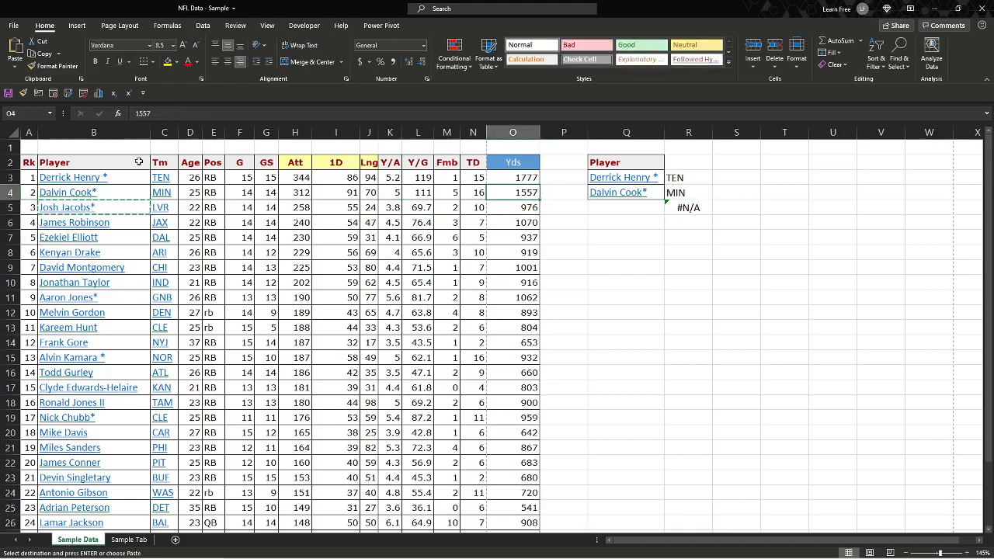
{"action": "key", "text": "Down"}
{"action": "key", "text": "Escape"}
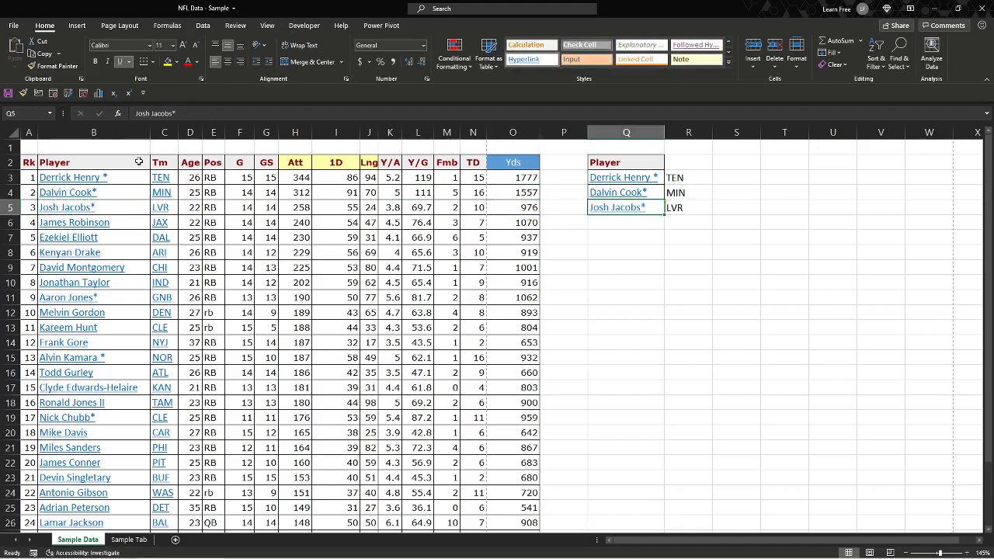
Step: Paste a copy of the player list Q2:Q5 at Q8, and copy the pasted range Q8:Q11
{"action": "key", "text": "Down"}
{"action": "key", "text": "Down"}
{"action": "key", "text": "Down"}
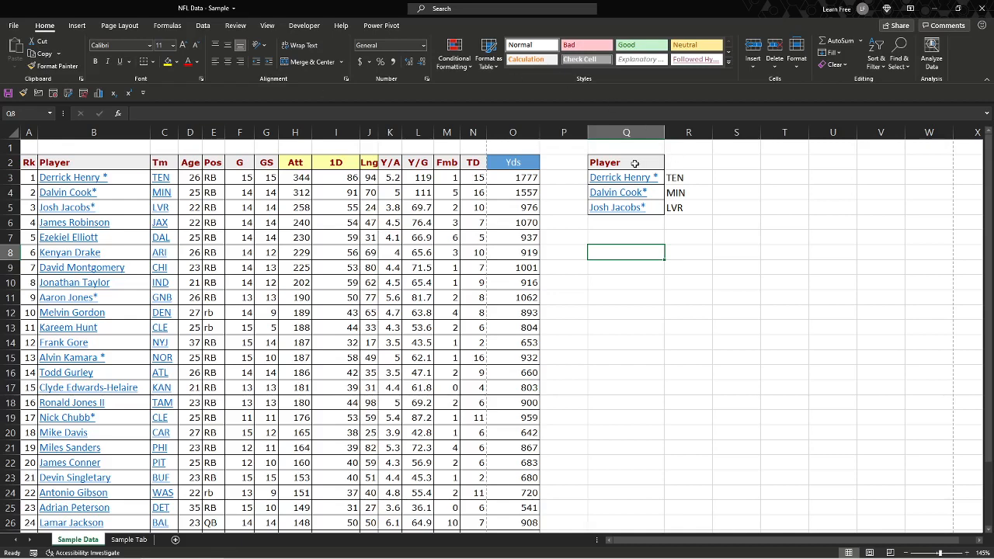
{"action": "left_click_drag", "start_coordinate": [635, 163], "coordinate": [648, 206]}
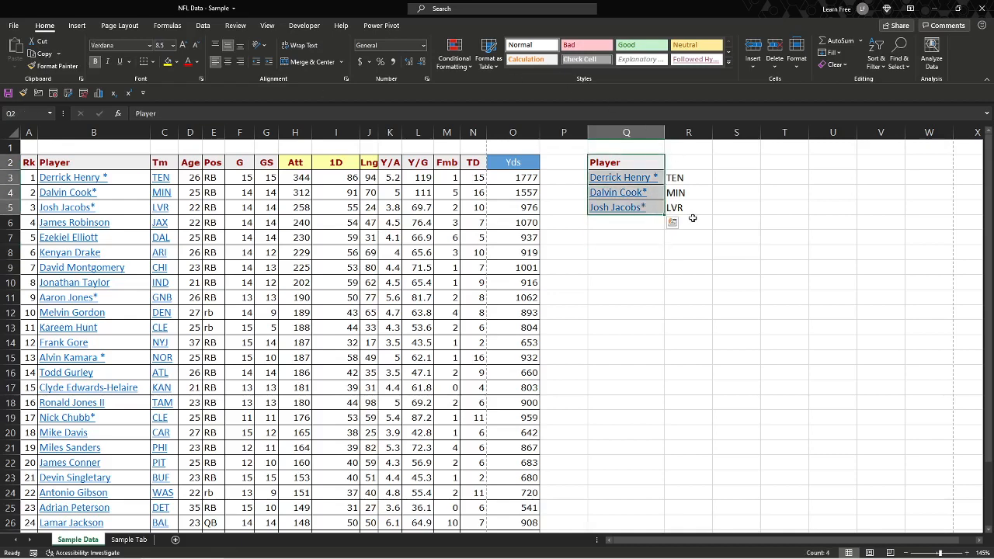
{"action": "key", "text": "ctrl+c"}
{"action": "left_click", "coordinate": [637, 252]}
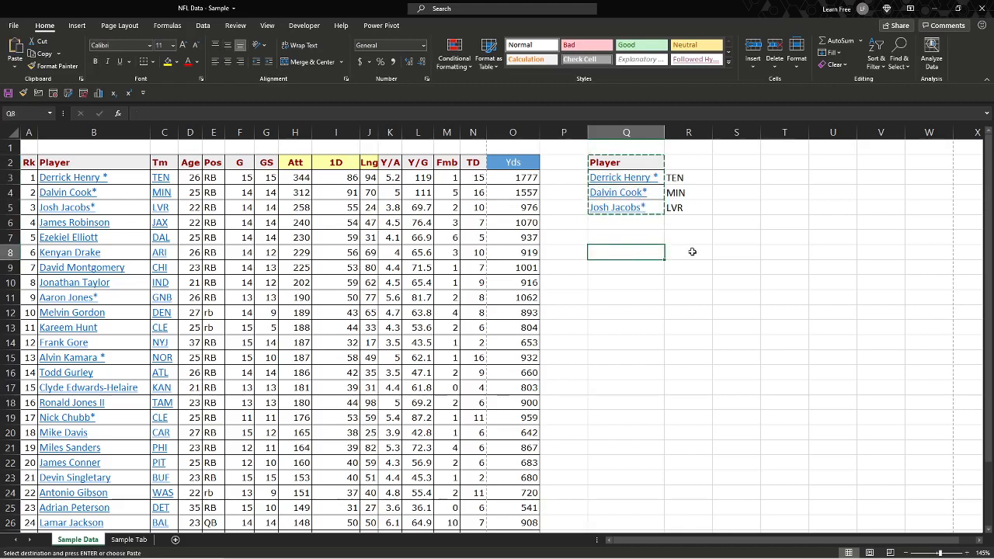
{"action": "key", "text": "ctrl+v"}
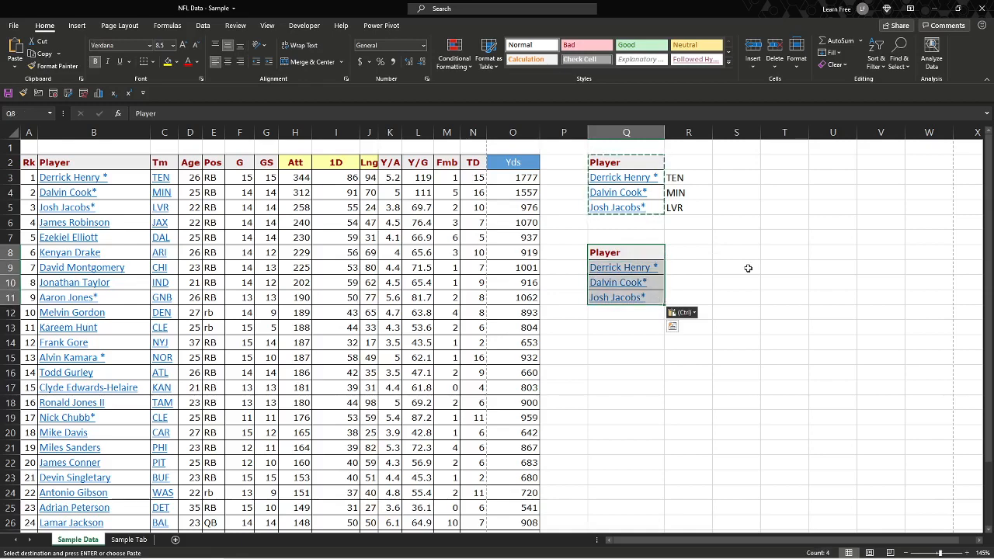
{"action": "key", "text": "ctrl+c"}
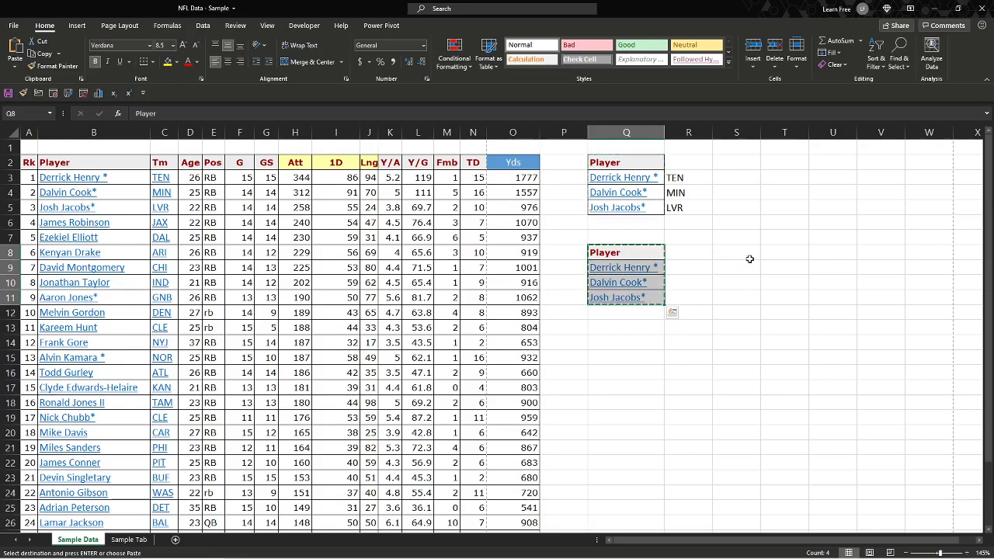
Step: Move the cut player list from Q8:Q11 to S8 and autofit column S to its contents
{"action": "left_click", "coordinate": [749, 258]}
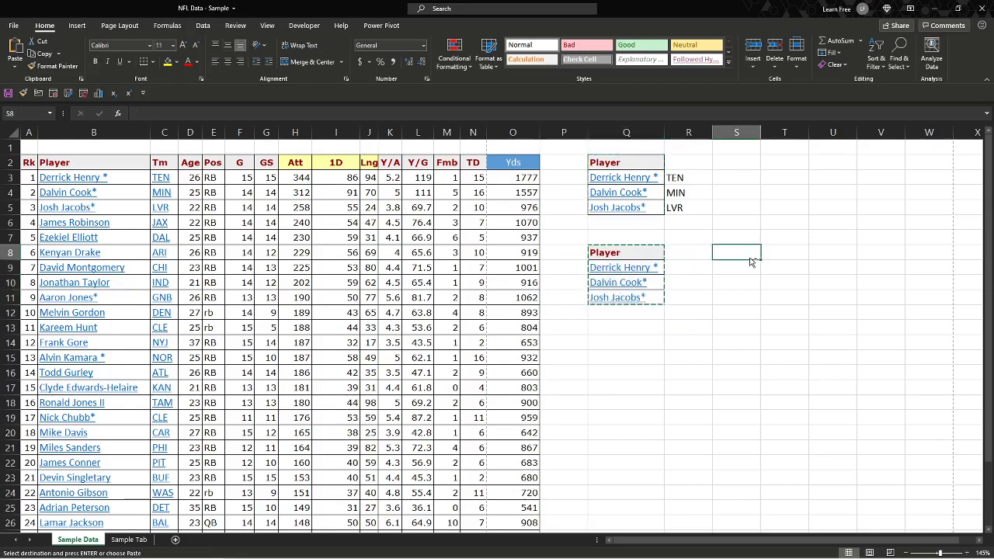
{"action": "key", "text": "ctrl+v"}
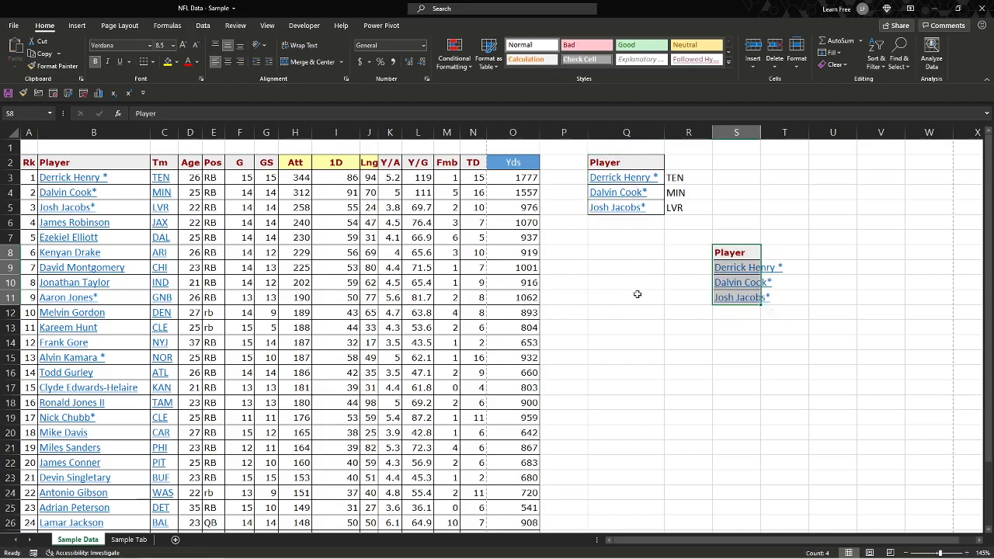
{"action": "double_click", "coordinate": [759, 135]}
{"action": "left_click", "coordinate": [730, 223]}
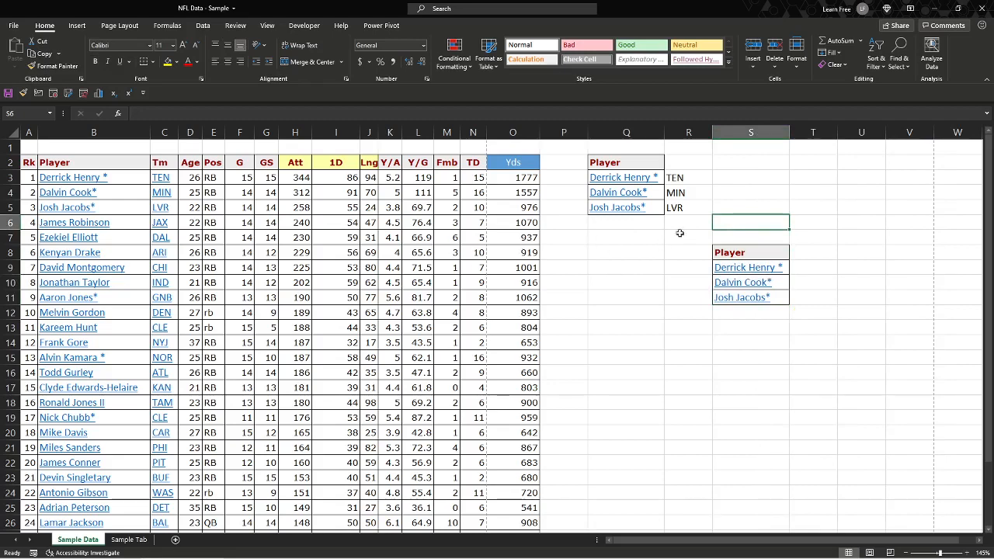
Step: Create a chart on a new sheet from the main data table, and return to the Sample Data sheet
{"action": "left_click", "coordinate": [322, 254]}
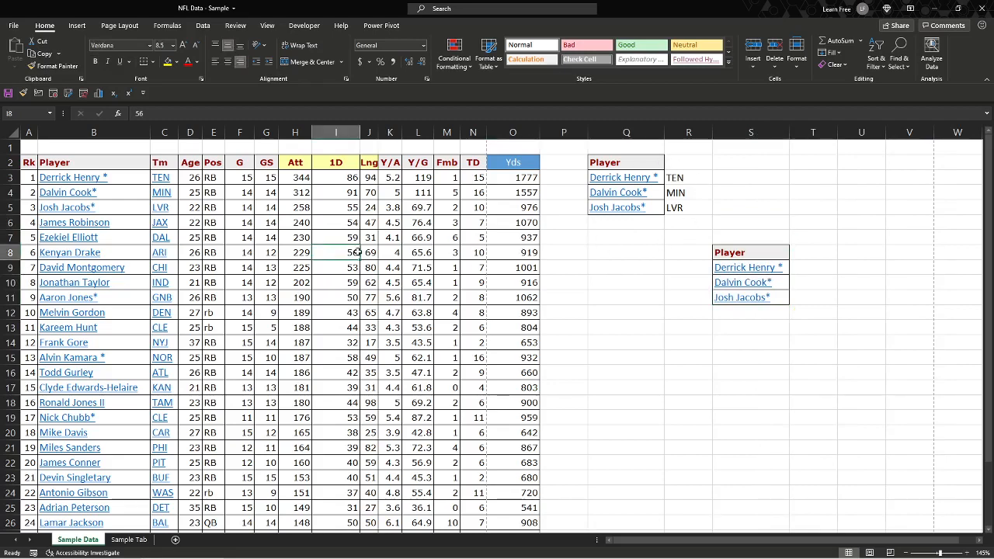
{"action": "left_click", "coordinate": [343, 196]}
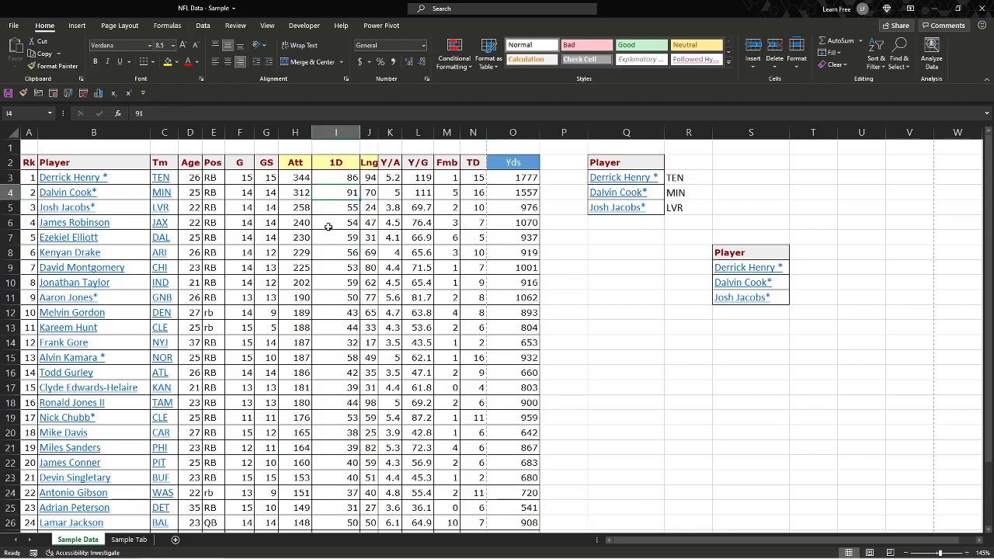
{"action": "key", "text": "F11"}
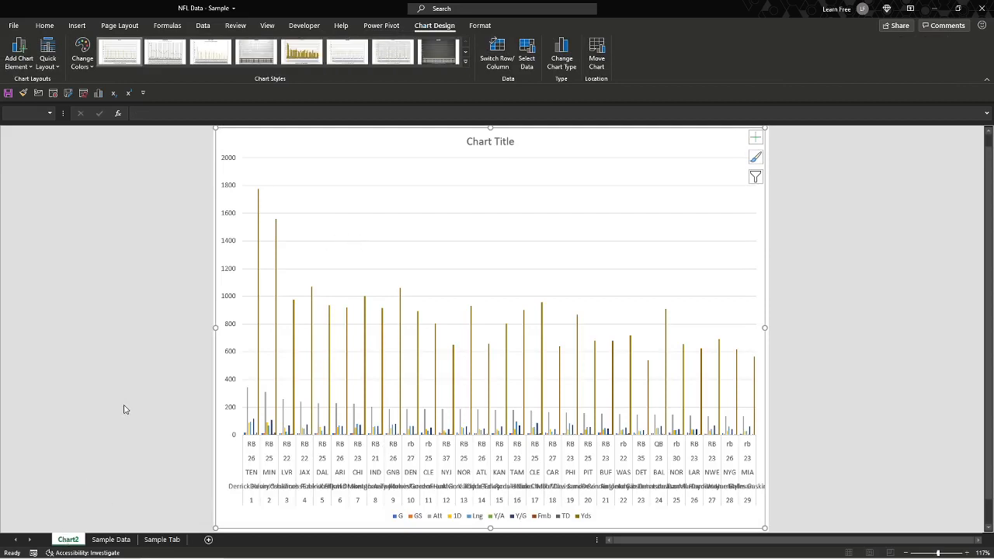
{"action": "key", "text": "ctrl+Page_Down"}
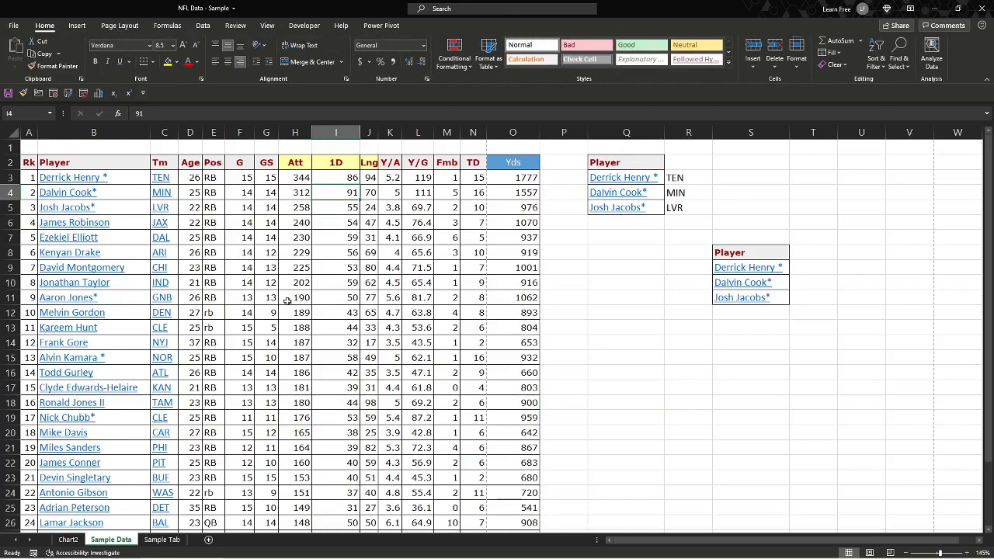
Step: Inspect the lookup value and table array references in R3's VLOOKUP formula without changing it
{"action": "left_click", "coordinate": [684, 179]}
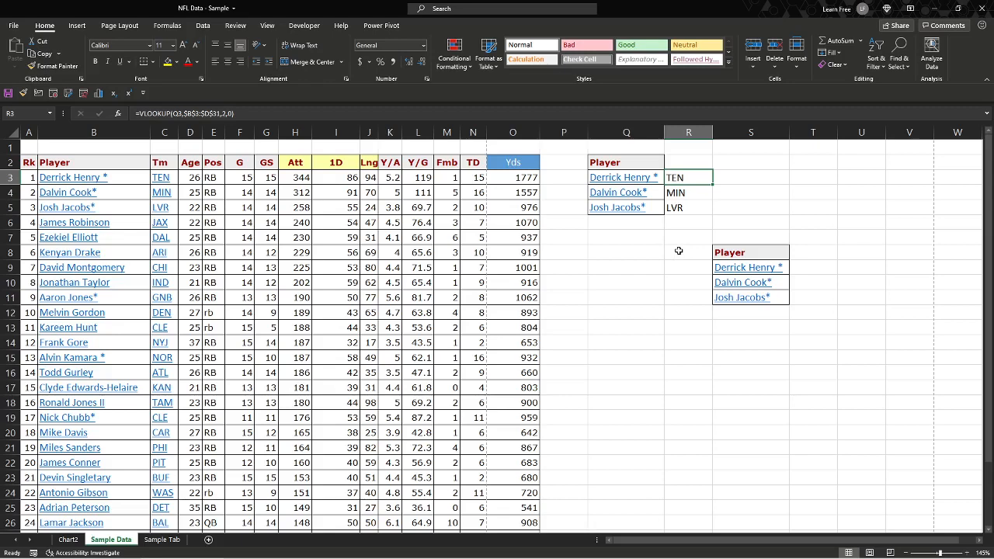
{"action": "key", "text": "F2"}
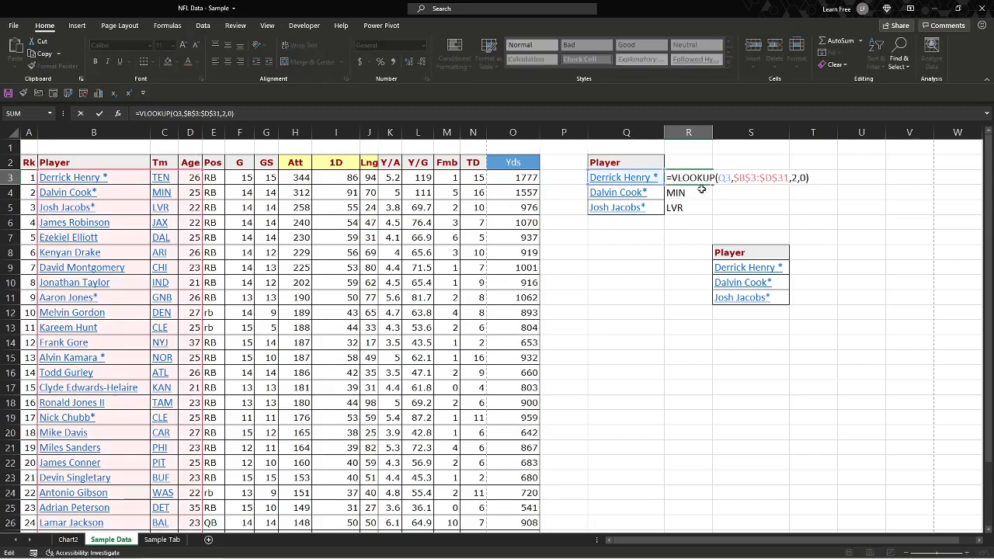
{"action": "left_click", "coordinate": [723, 178]}
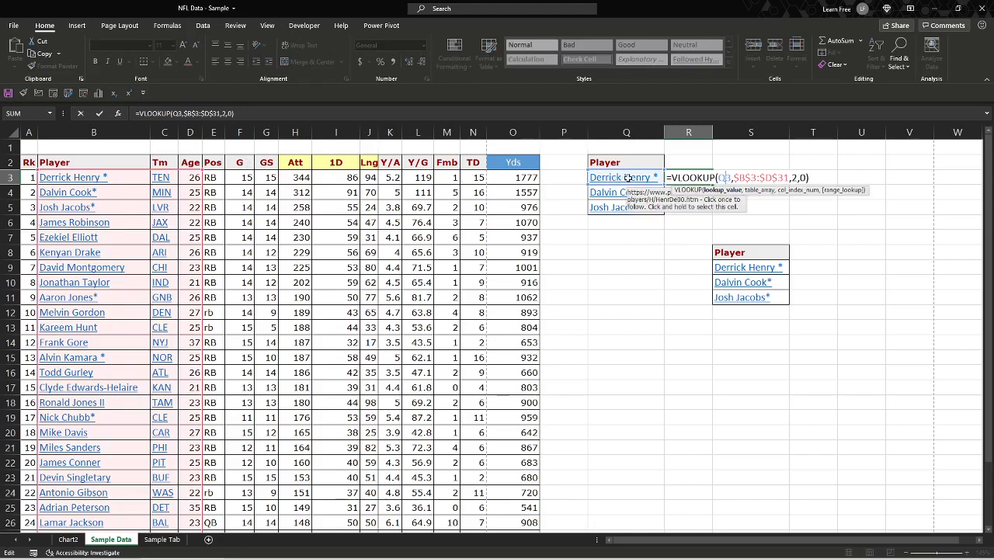
{"action": "left_click", "coordinate": [747, 177]}
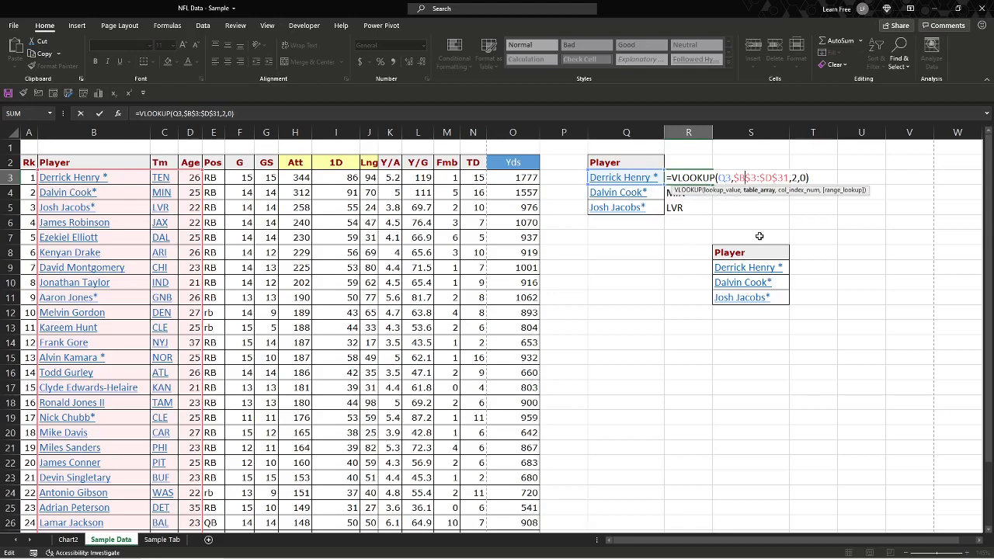
{"action": "key", "text": "Escape"}
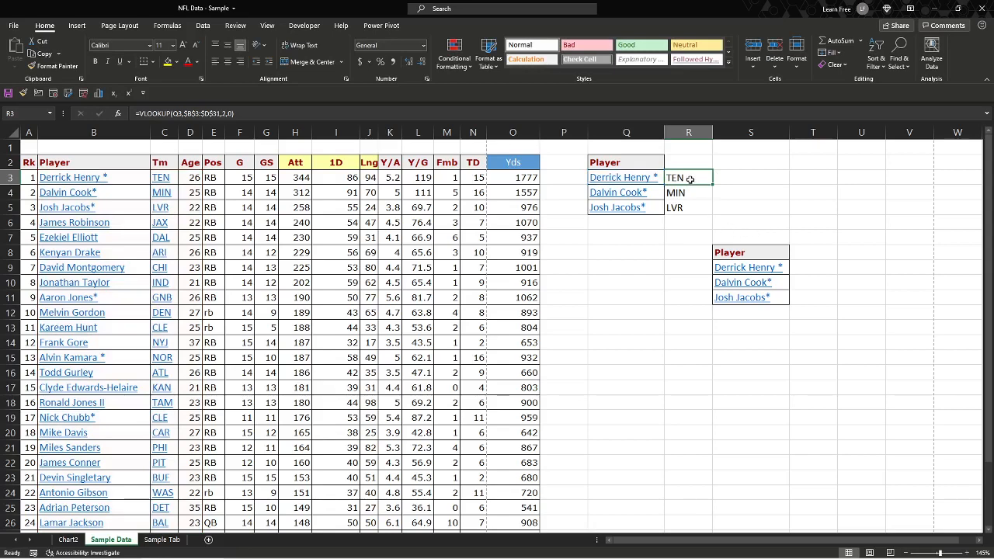
Step: Enter an AVERAGE formula in Q9 for the Yds values in O3:O31
{"action": "left_click", "coordinate": [636, 269]}
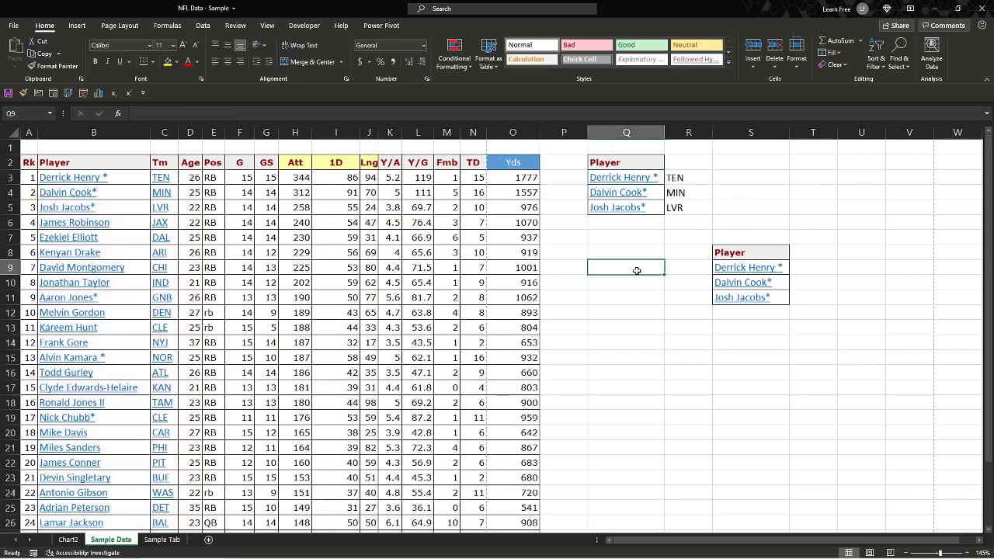
{"action": "type", "text": "=avera"}
{"action": "key", "text": "Tab"}
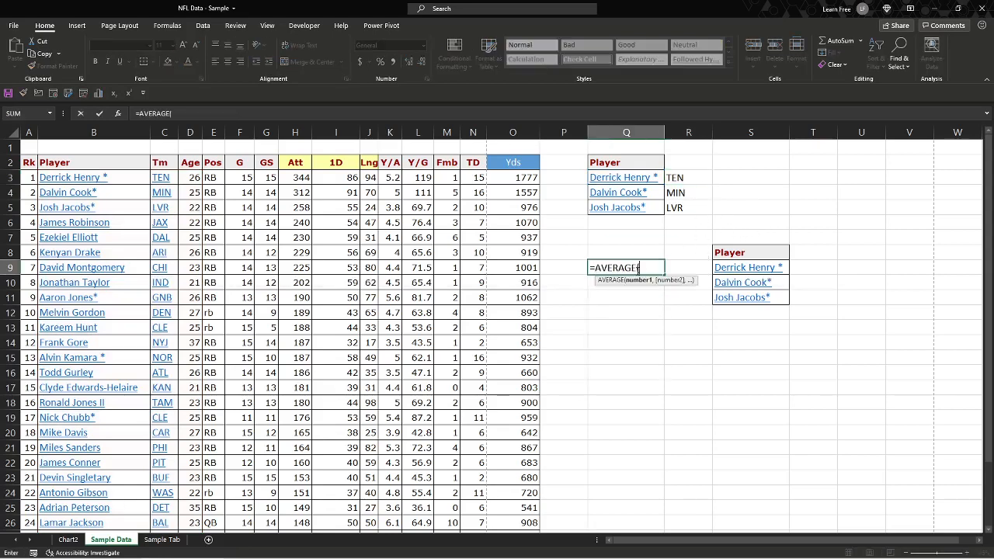
{"action": "left_click", "coordinate": [527, 178]}
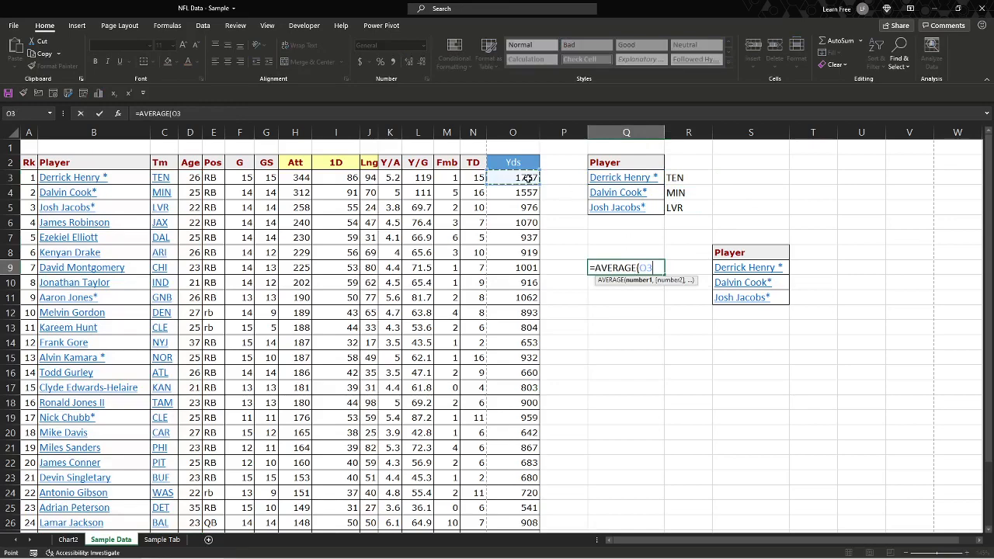
{"action": "key", "text": "ctrl+shift+Down"}
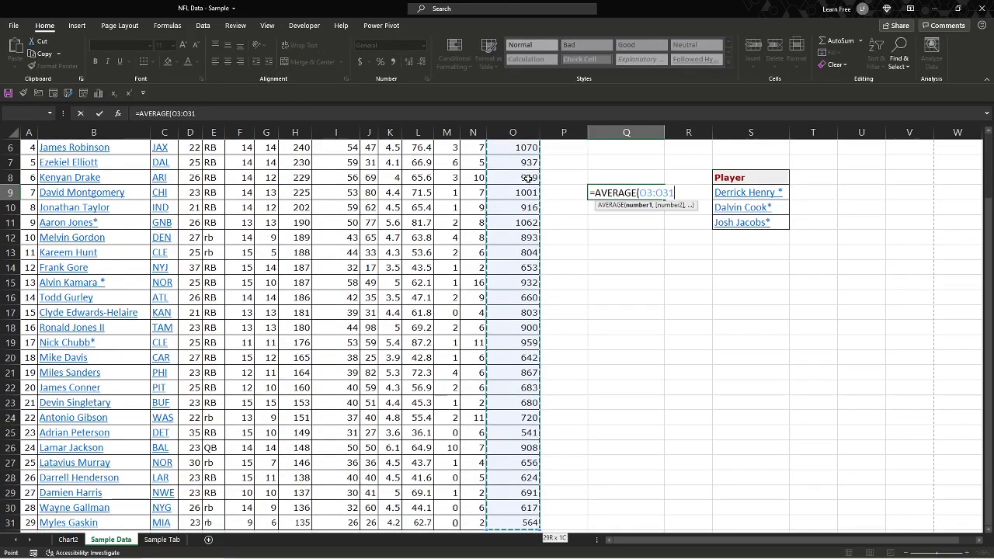
{"action": "key", "text": "Return"}
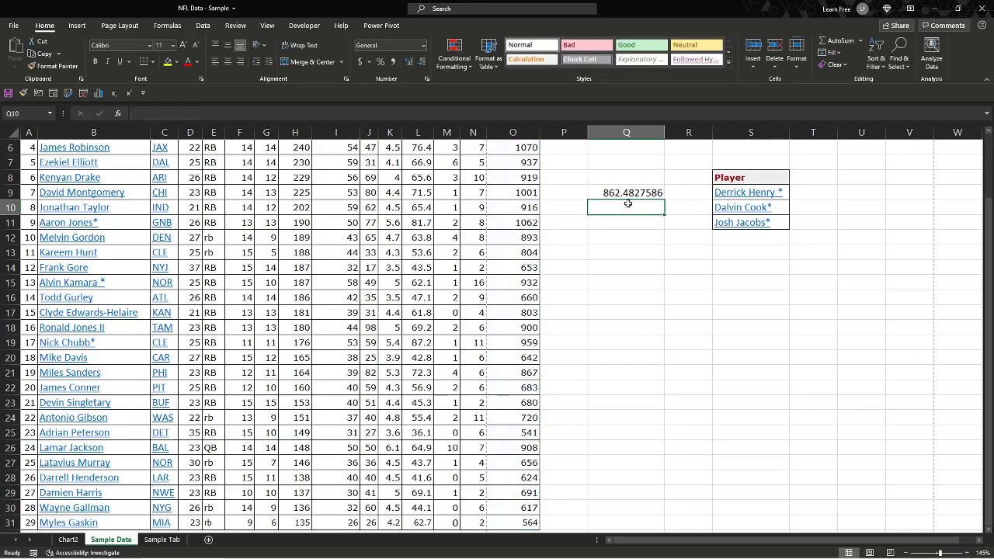
Step: Fill the AVERAGE formula from Q9 down to Q11 and check the copied formulas in Q10 and Q11
{"action": "scroll", "coordinate": [657, 266], "scroll_direction": "up", "scroll_amount": 2}
{"action": "left_click", "coordinate": [656, 266]}
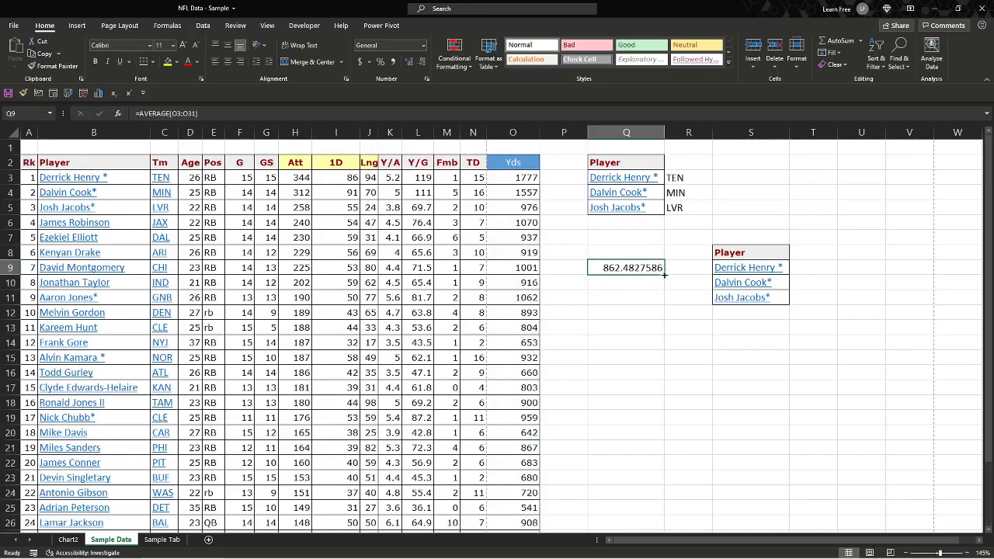
{"action": "left_click_drag", "start_coordinate": [664, 274], "coordinate": [662, 308]}
{"action": "left_click", "coordinate": [634, 289]}
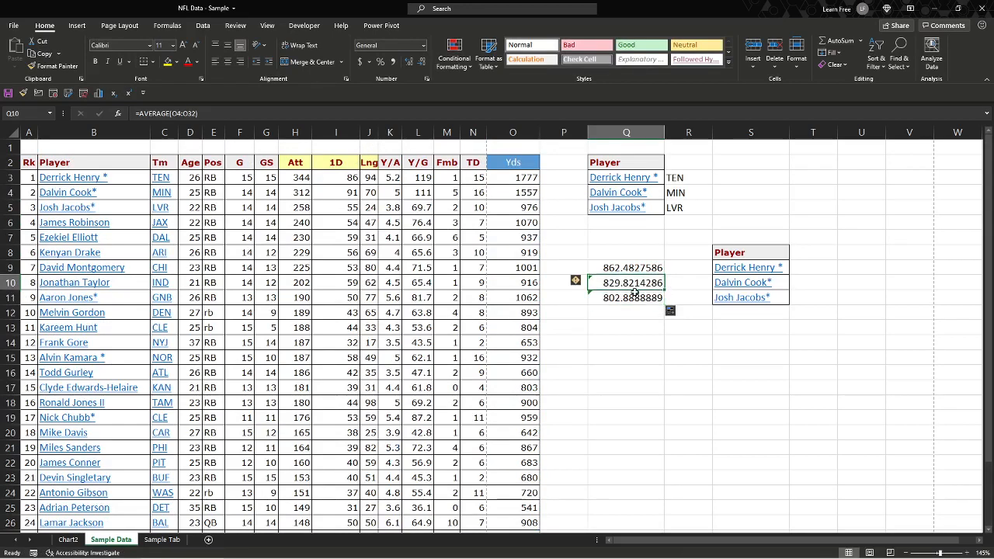
{"action": "left_click", "coordinate": [635, 297]}
Step: Compare the highlighted Yds ranges used by the AVERAGE formulas in Q9 and Q10
{"action": "left_click", "coordinate": [639, 272]}
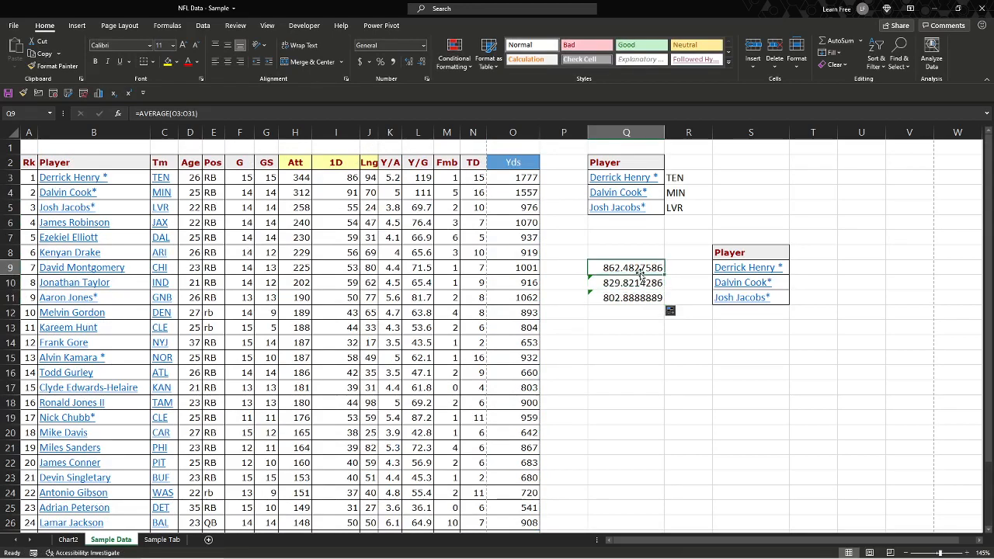
{"action": "double_click", "coordinate": [640, 272]}
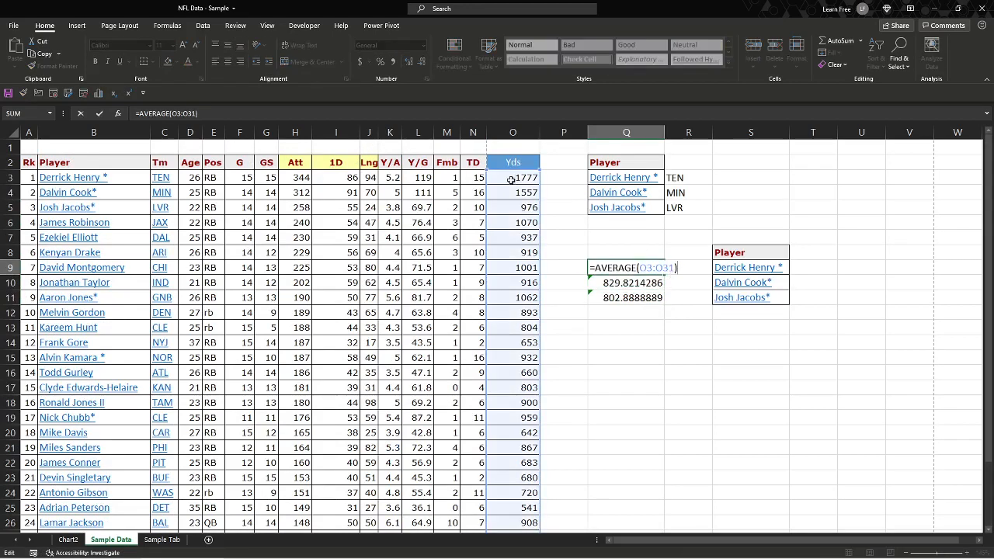
{"action": "scroll", "coordinate": [517, 233], "scroll_direction": "down", "scroll_amount": 4}
{"action": "scroll", "coordinate": [517, 241], "scroll_direction": "up", "scroll_amount": 4}
{"action": "key", "text": "Escape"}
{"action": "left_click", "coordinate": [636, 281]}
{"action": "double_click", "coordinate": [636, 281]}
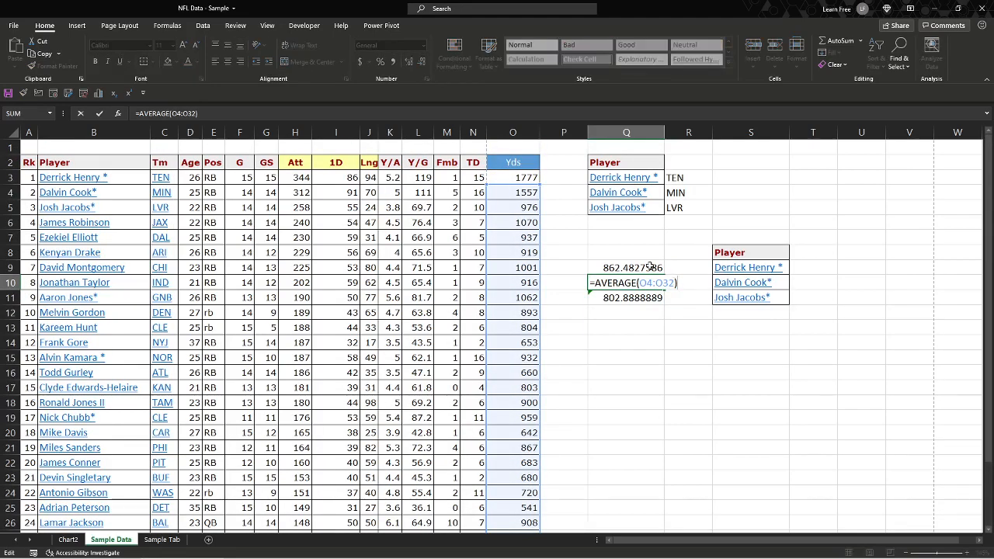
{"action": "scroll", "coordinate": [524, 312], "scroll_direction": "down", "scroll_amount": 5}
{"action": "scroll", "coordinate": [525, 307], "scroll_direction": "up", "scroll_amount": 5}
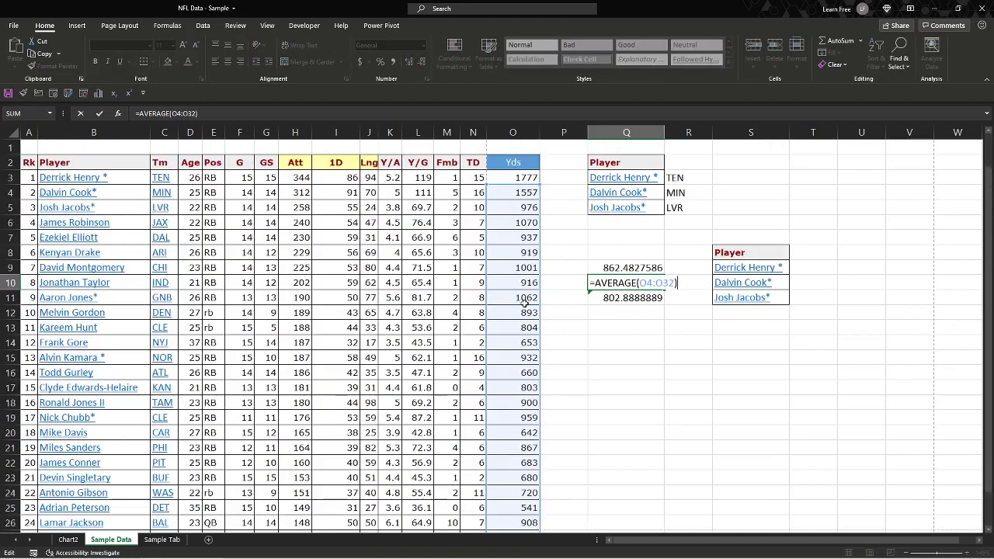
{"action": "key", "text": "Escape"}
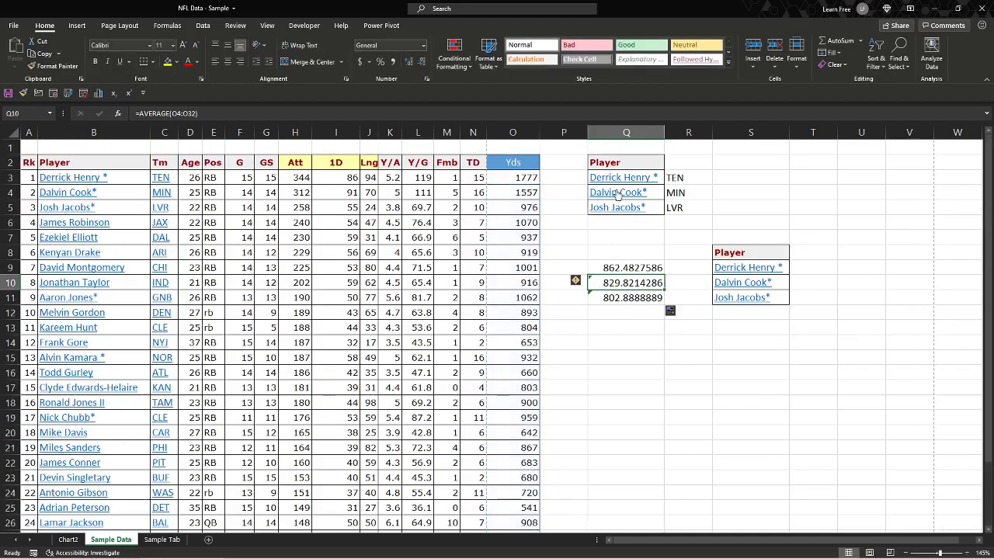
Step: Lock the range in Q9's AVERAGE formula as the absolute reference $O$3:$O$31
{"action": "left_click", "coordinate": [632, 266]}
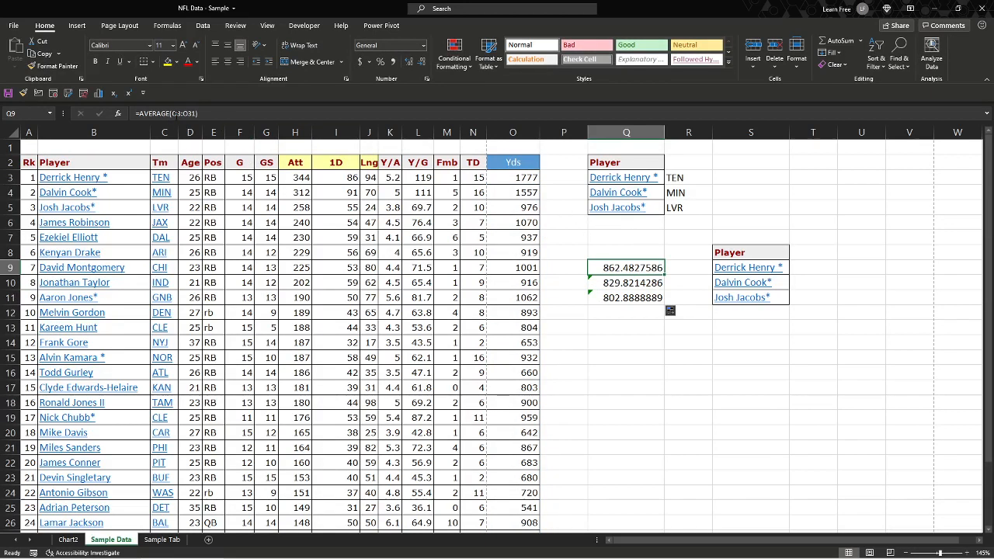
{"action": "left_click", "coordinate": [174, 113]}
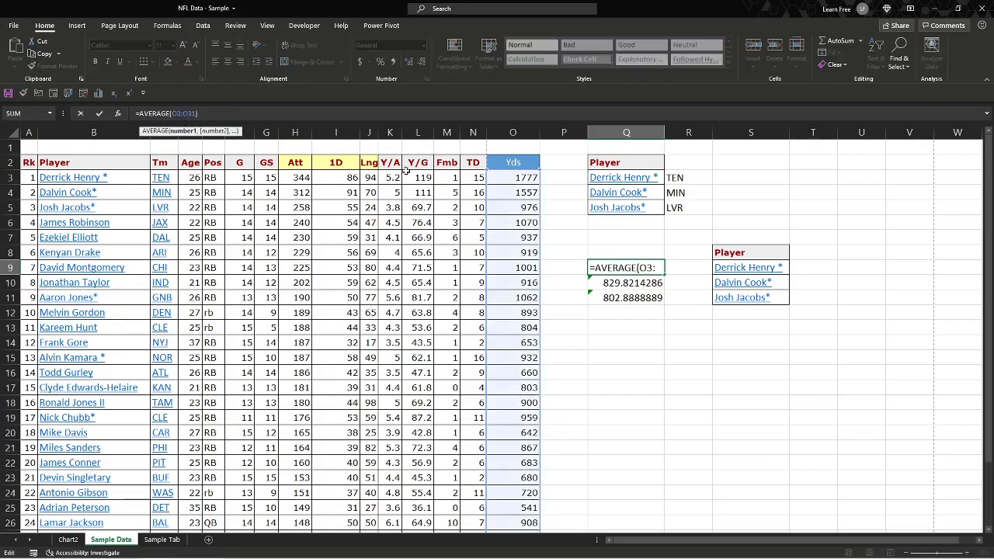
{"action": "key", "text": "F4"}
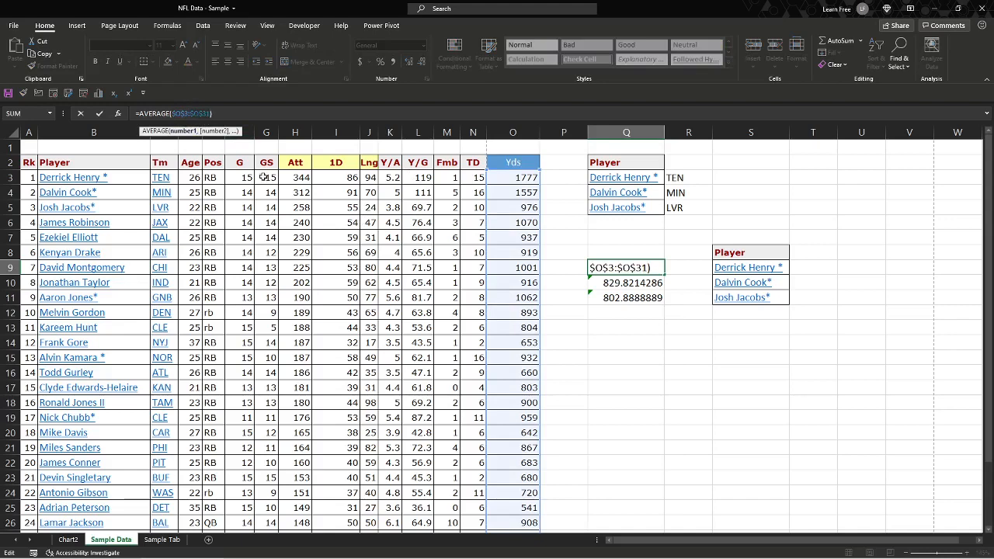
{"action": "key", "text": "Return"}
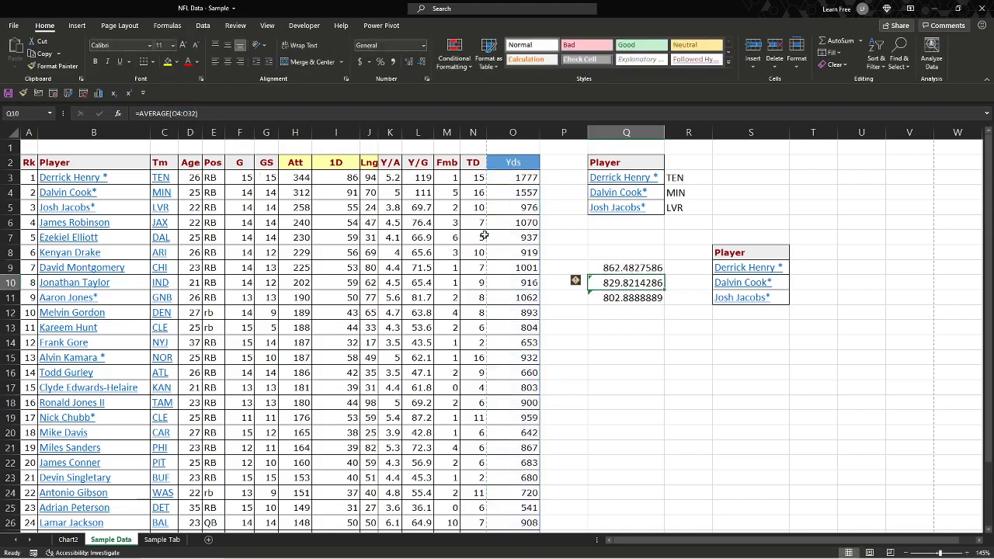
Step: Copy the AVERAGE formula from Q9 over Q10:Q11, and recheck the range that Q9 references
{"action": "left_click", "coordinate": [650, 267]}
{"action": "key", "text": "ctrl+c"}
{"action": "key", "text": "Down"}
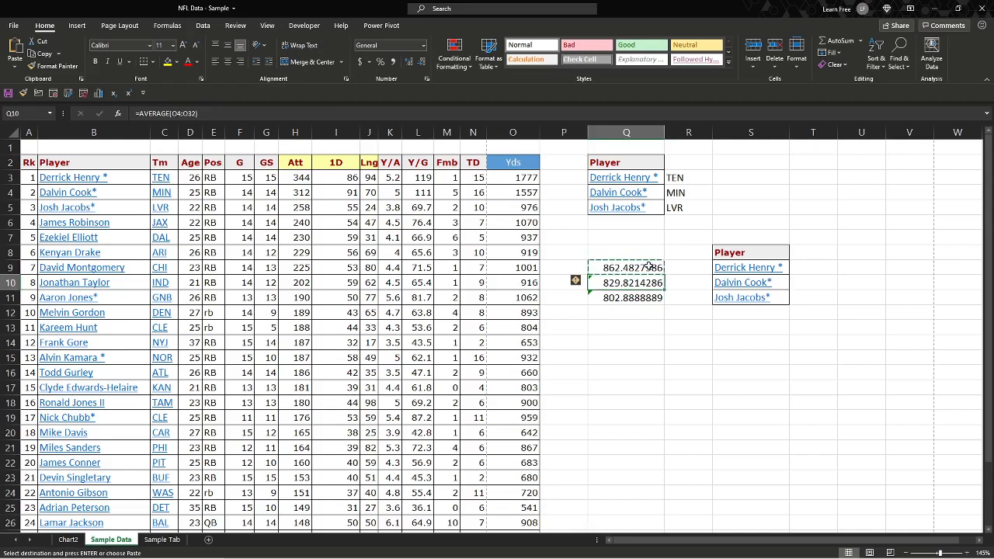
{"action": "key", "text": "shift+Down"}
{"action": "key", "text": "Return"}
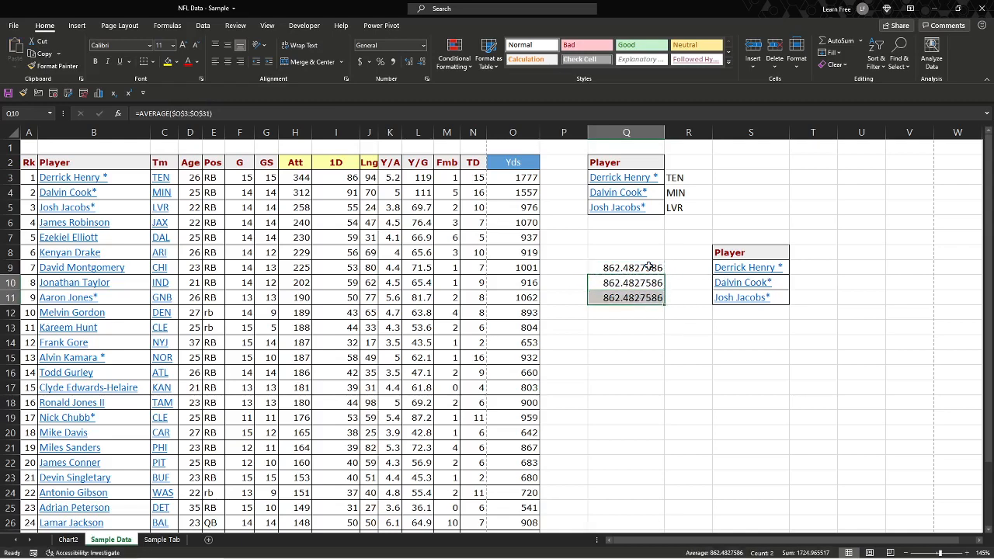
{"action": "double_click", "coordinate": [649, 267]}
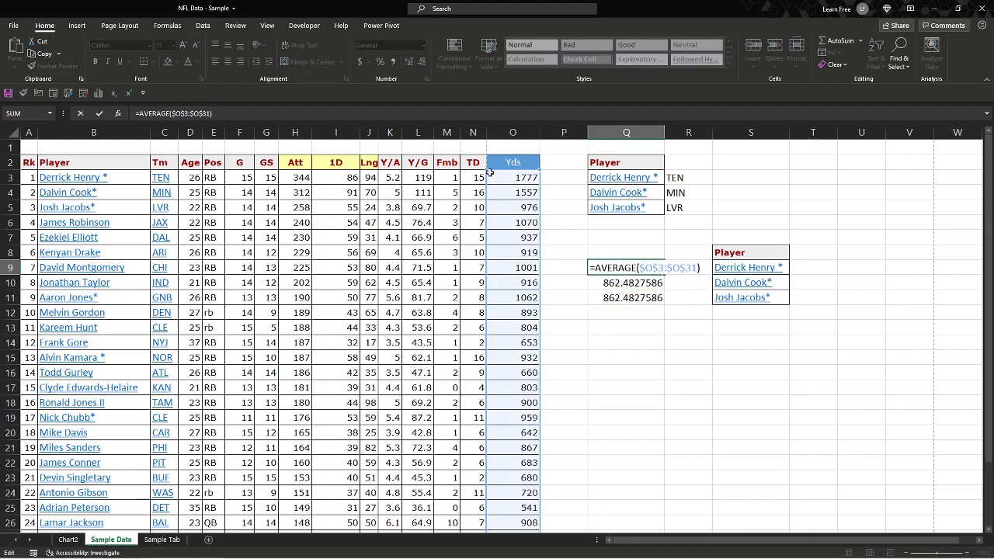
{"action": "key", "text": "Escape"}
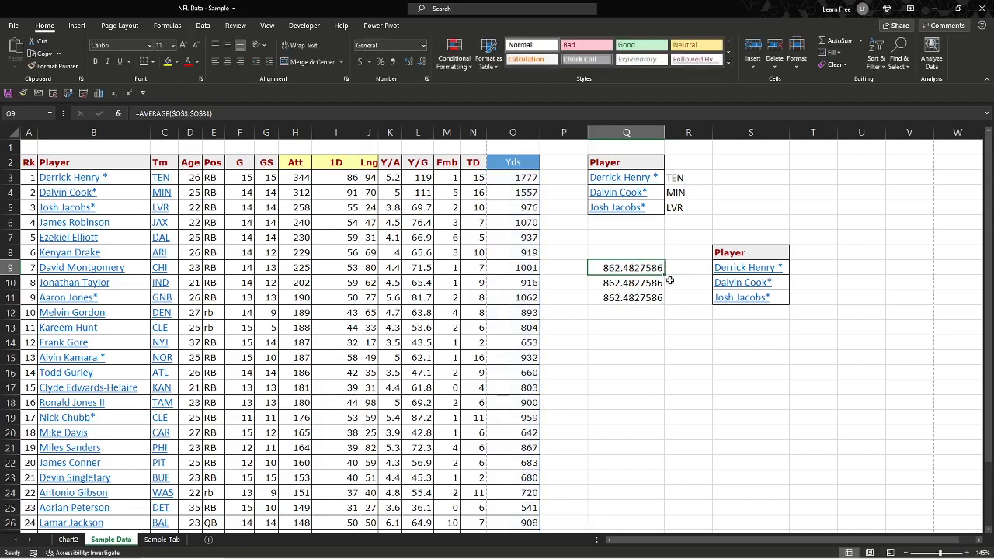
Step: Paste copies of Q9's AVERAGE formula into U4:U18, R19, Q20 and S17:S23
{"action": "key", "text": "ctrl+c"}
{"action": "left_click_drag", "start_coordinate": [850, 193], "coordinate": [854, 399]}
{"action": "key", "text": "ctrl+v"}
{"action": "left_click", "coordinate": [681, 419]}
{"action": "key", "text": "ctrl+v"}
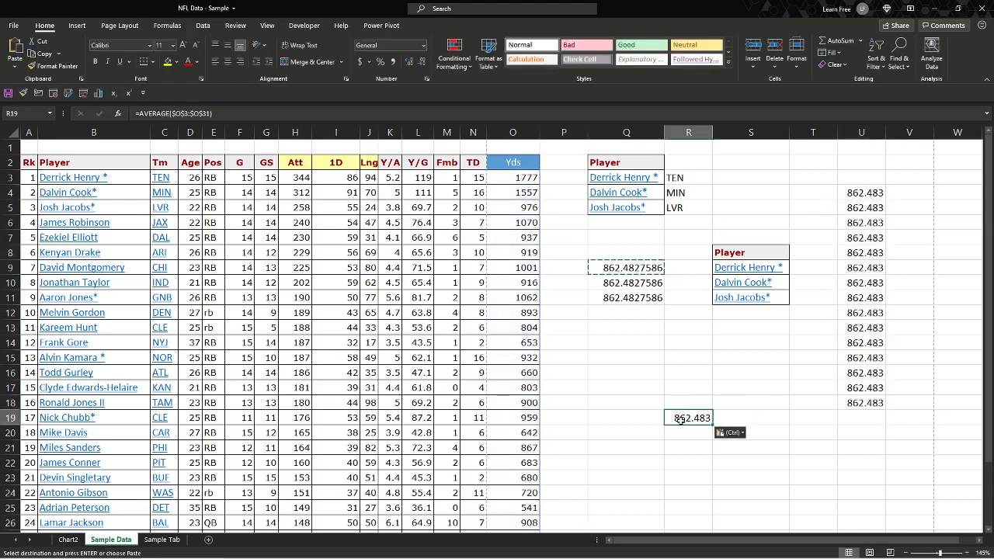
{"action": "left_click", "coordinate": [610, 432]}
{"action": "key", "text": "ctrl+v"}
{"action": "left_click_drag", "start_coordinate": [764, 387], "coordinate": [774, 477]}
{"action": "key", "text": "ctrl+v"}
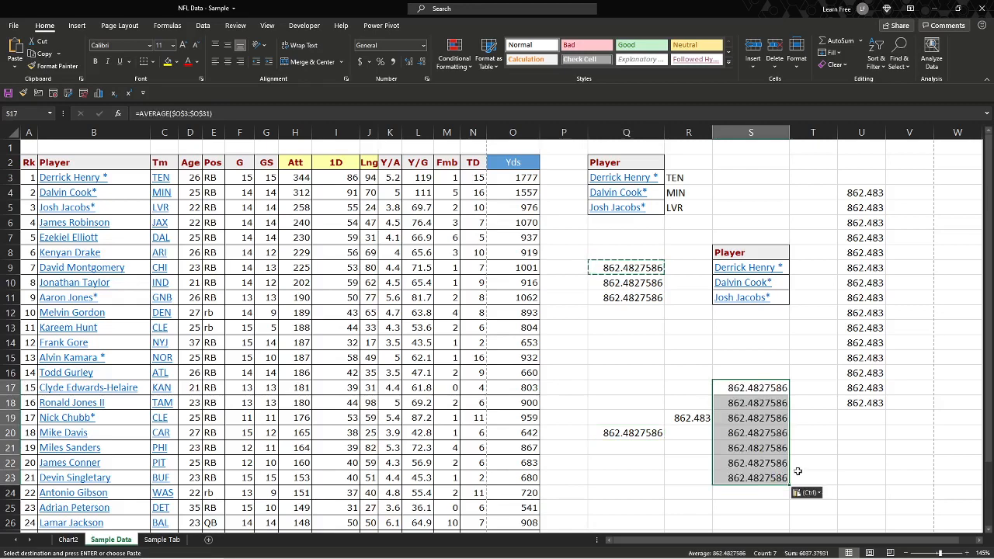
{"action": "key", "text": "Escape"}
Step: Check the range references of the pasted AVERAGE formulas in S19, U6, Q10 and Q20
{"action": "left_click", "coordinate": [813, 448]}
{"action": "left_click", "coordinate": [766, 418]}
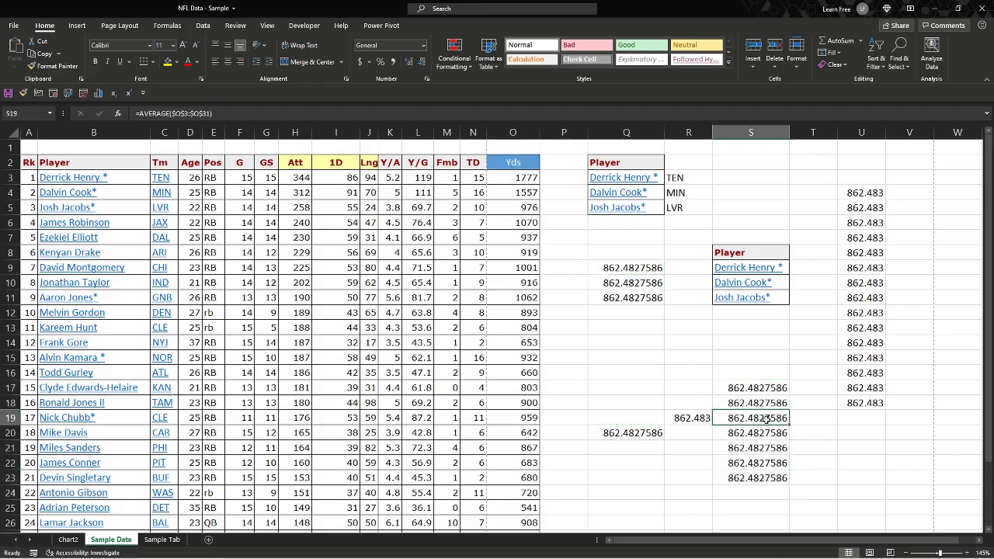
{"action": "double_click", "coordinate": [767, 417]}
{"action": "key", "text": "Escape"}
{"action": "double_click", "coordinate": [863, 223]}
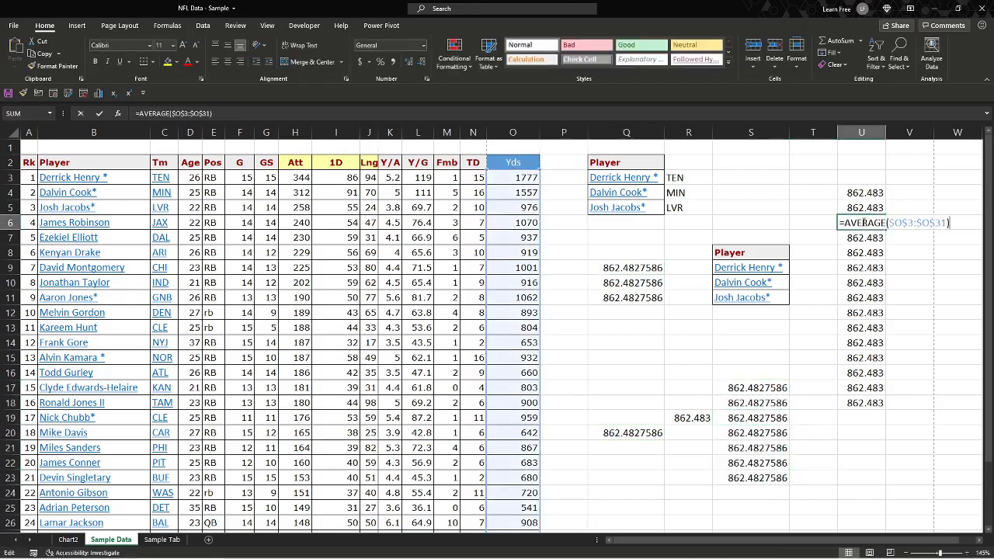
{"action": "key", "text": "Escape"}
{"action": "double_click", "coordinate": [626, 283]}
{"action": "key", "text": "Escape"}
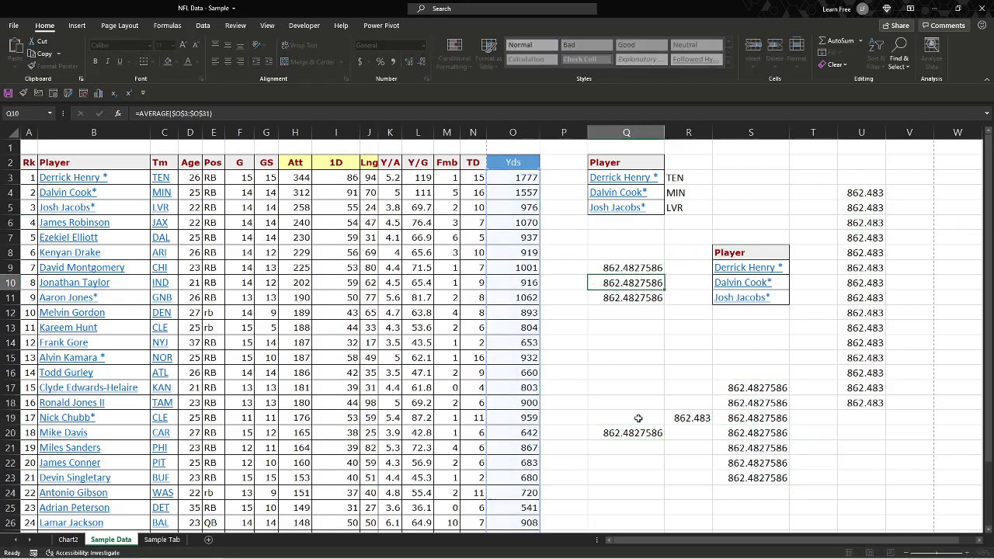
{"action": "left_click", "coordinate": [635, 432]}
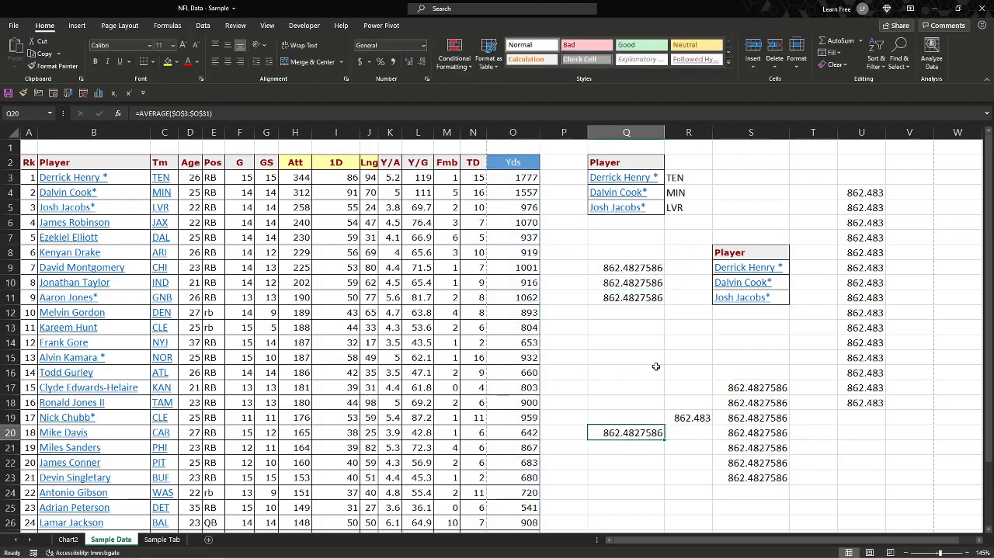